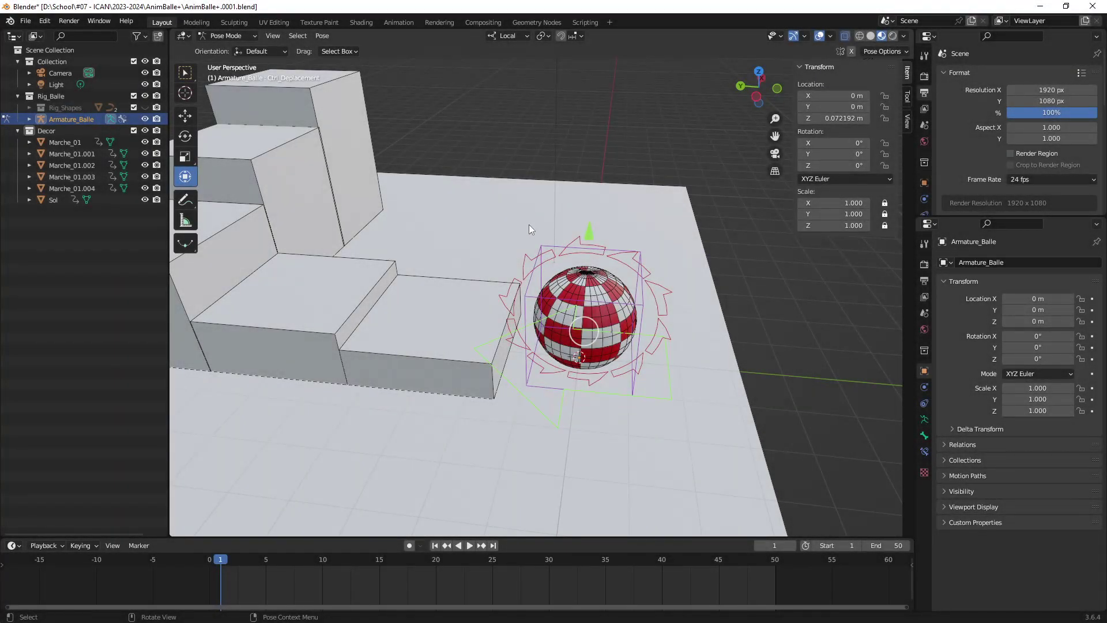
- Orbit and pan the view around the stairs and ball
mouse_move(536, 257)
middle_mouse_down()
mouse_move(568, 252)
mouse_move(562, 271)
mouse_move(586, 285)
mouse_move(566, 289)
mouse_move(589, 281)
middle_mouse_up()
mouse_move(638, 317)
middle_mouse_down()
mouse_move(636, 300)
mouse_move(604, 301)
mouse_move(642, 295)
middle_mouse_up()
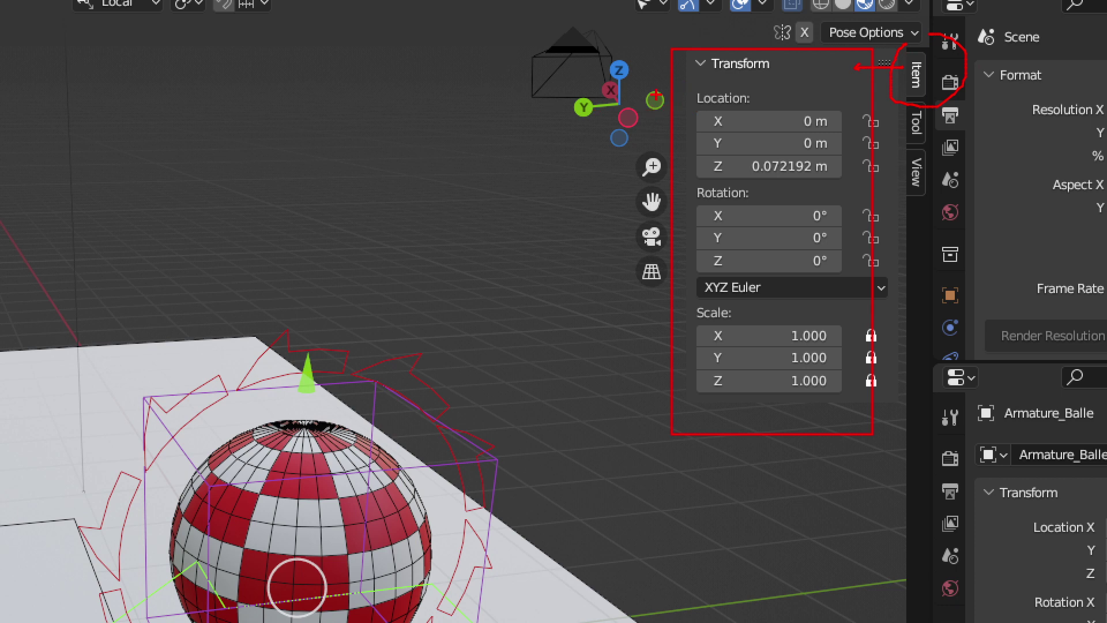
left_click_drag(654, 195, 666, 263)
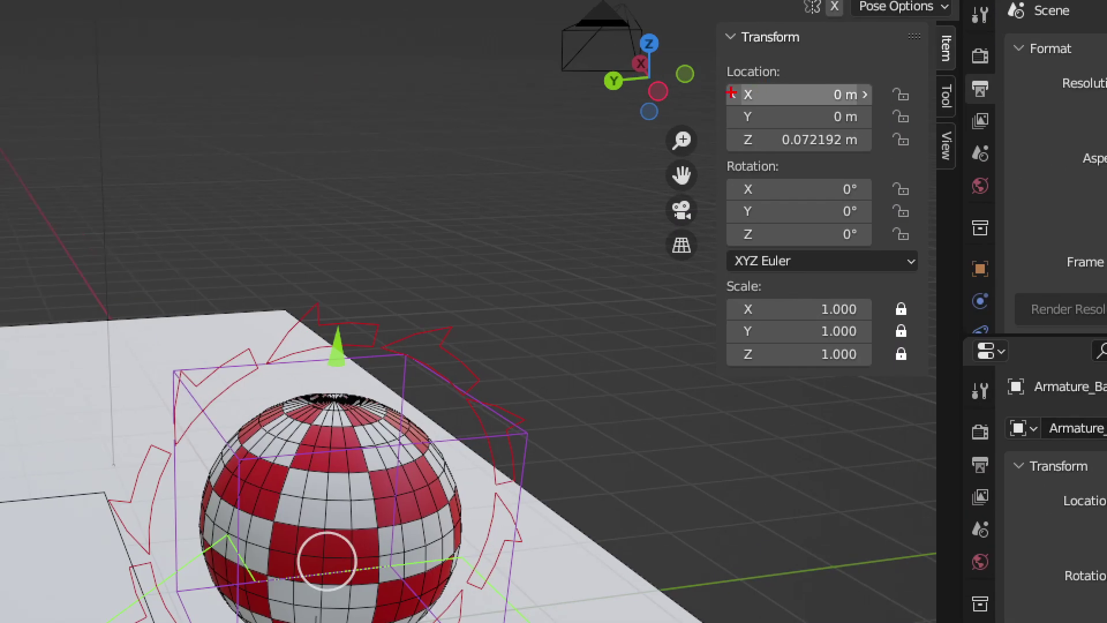
mouse_move(685, 90)
left_mouse_down()
mouse_move(737, 100)
mouse_move(695, 151)
left_mouse_up()
mouse_move(706, 183)
left_mouse_down()
mouse_move(737, 189)
mouse_move(744, 212)
left_mouse_up()
left_click_drag(709, 258, 743, 242)
mouse_move(708, 302)
left_mouse_down()
mouse_move(738, 311)
mouse_move(690, 335)
left_mouse_up()
left_click_drag(740, 361, 707, 374)
mouse_move(751, 73)
left_mouse_down()
mouse_move(738, 102)
mouse_move(807, 107)
mouse_move(711, 75)
left_mouse_up()
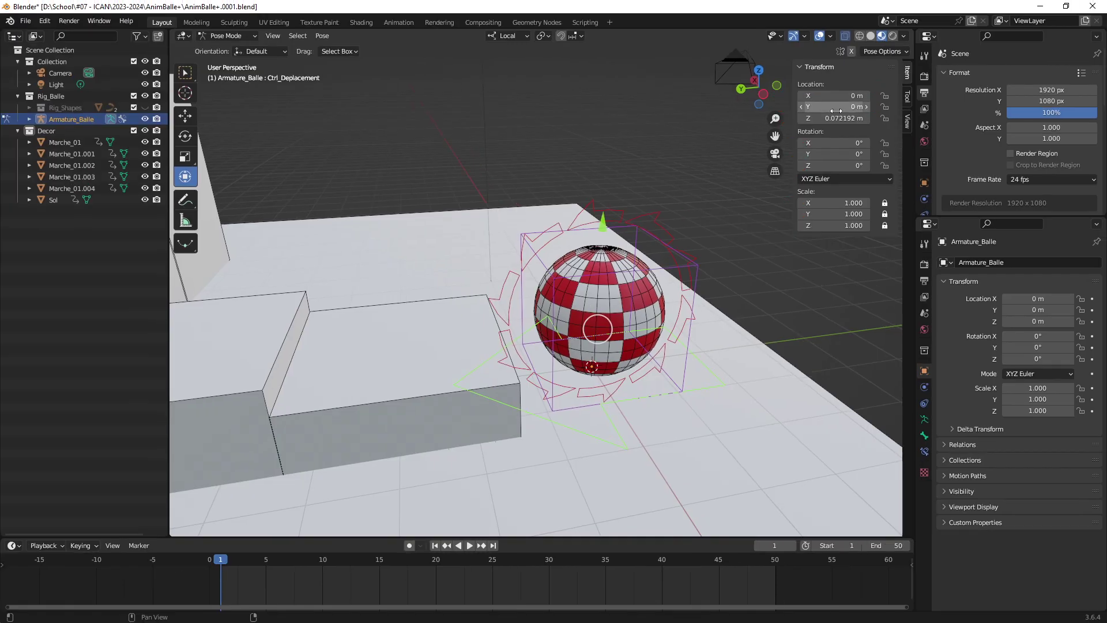
mouse_move(587, 234)
middle_mouse_down()
mouse_move(604, 279)
mouse_move(562, 289)
mouse_move(588, 298)
middle_mouse_up()
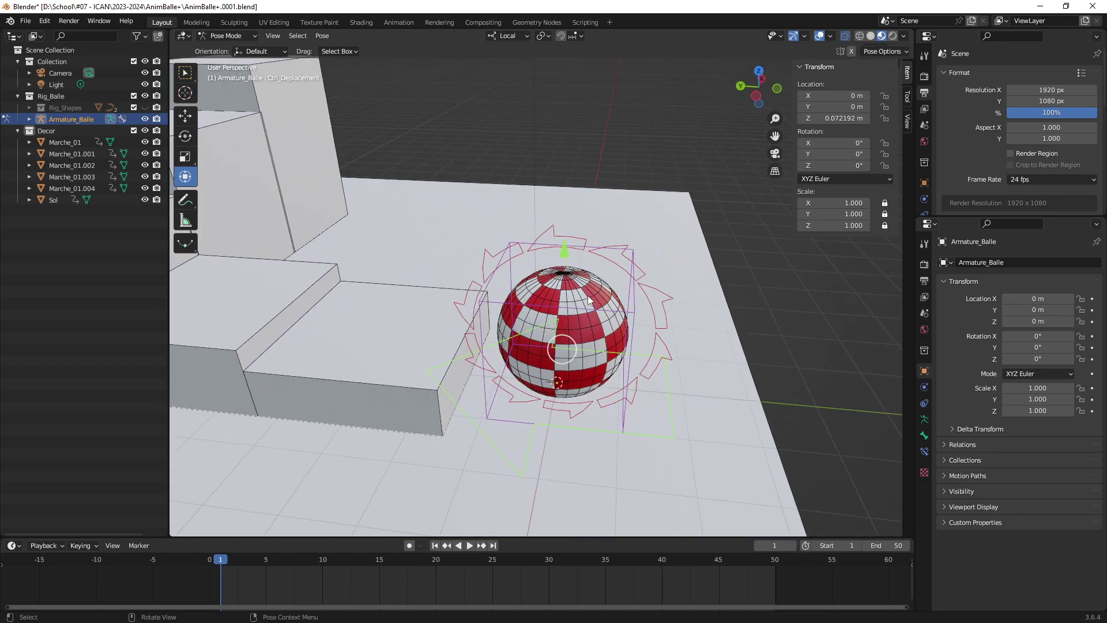
mouse_move(564, 309)
middle_mouse_down()
mouse_move(545, 306)
mouse_move(621, 298)
mouse_move(577, 270)
mouse_move(600, 271)
middle_mouse_up()
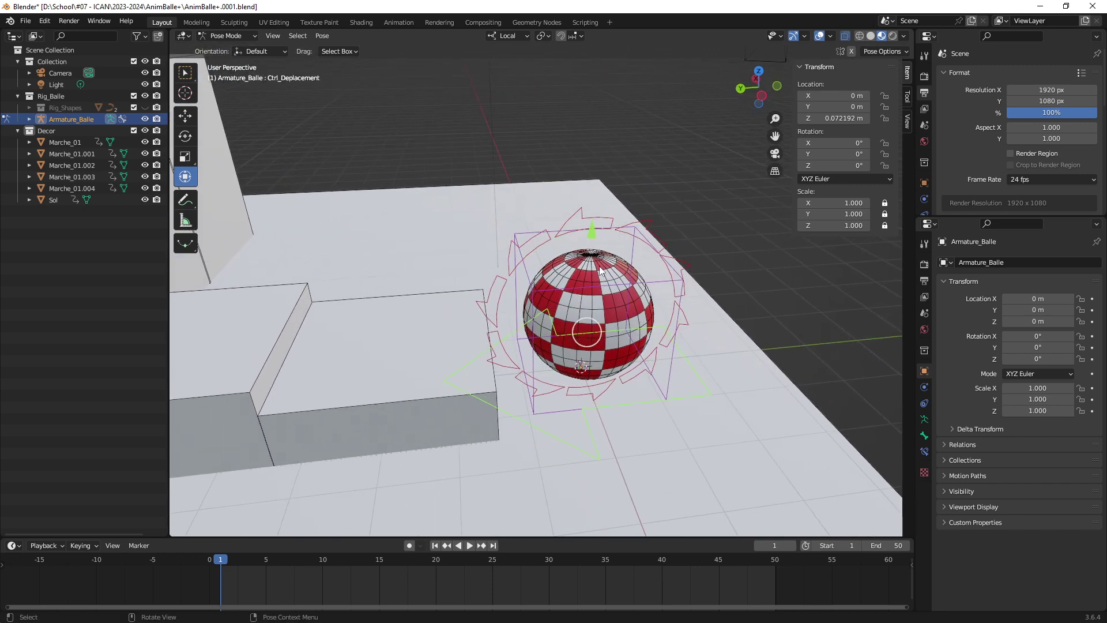
middle_click_drag(600, 270, 564, 282, "shift")
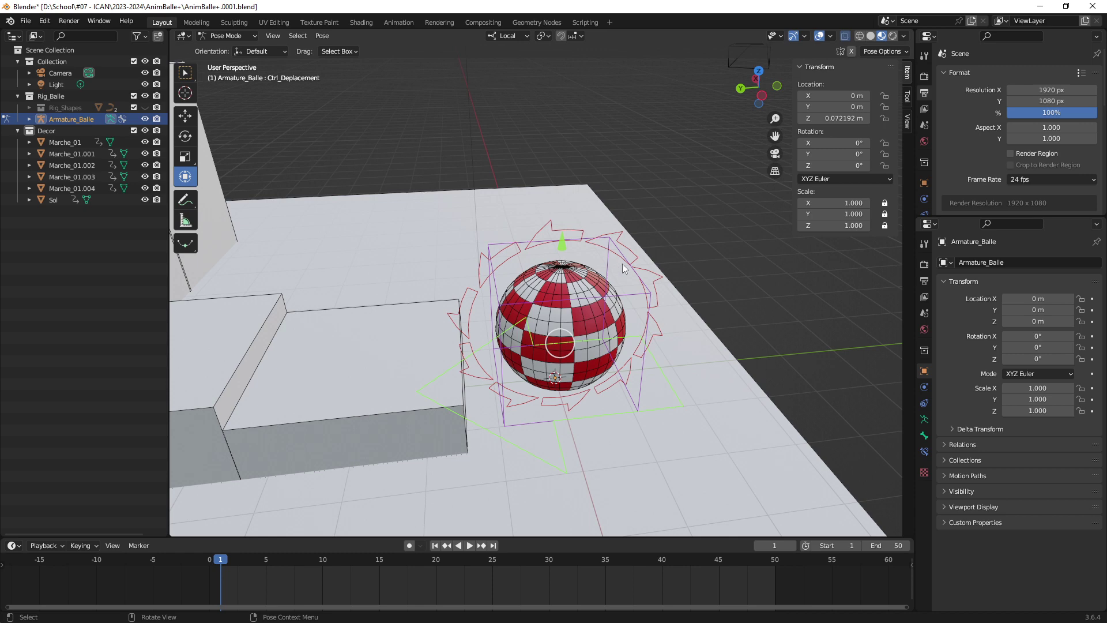
- Reselect the Ctrl_Deplacement controller and undo a trial move so it returns to its start
left_click(662, 419)
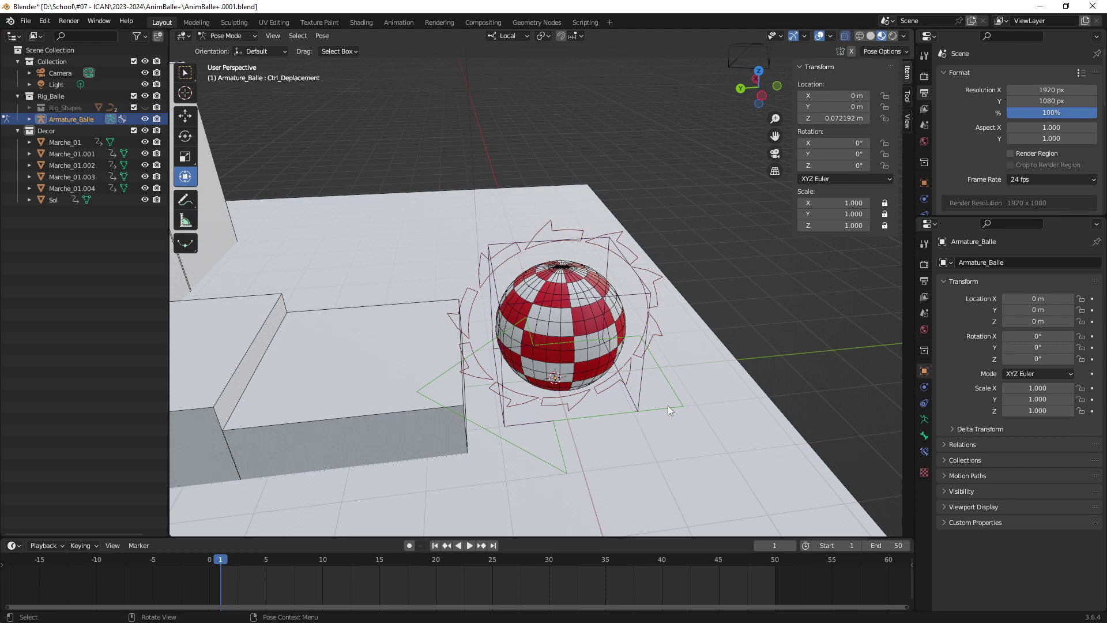
left_click(668, 406)
mouse_move(647, 409)
middle_mouse_down()
mouse_move(580, 372)
mouse_move(609, 376)
mouse_move(600, 383)
middle_mouse_up()
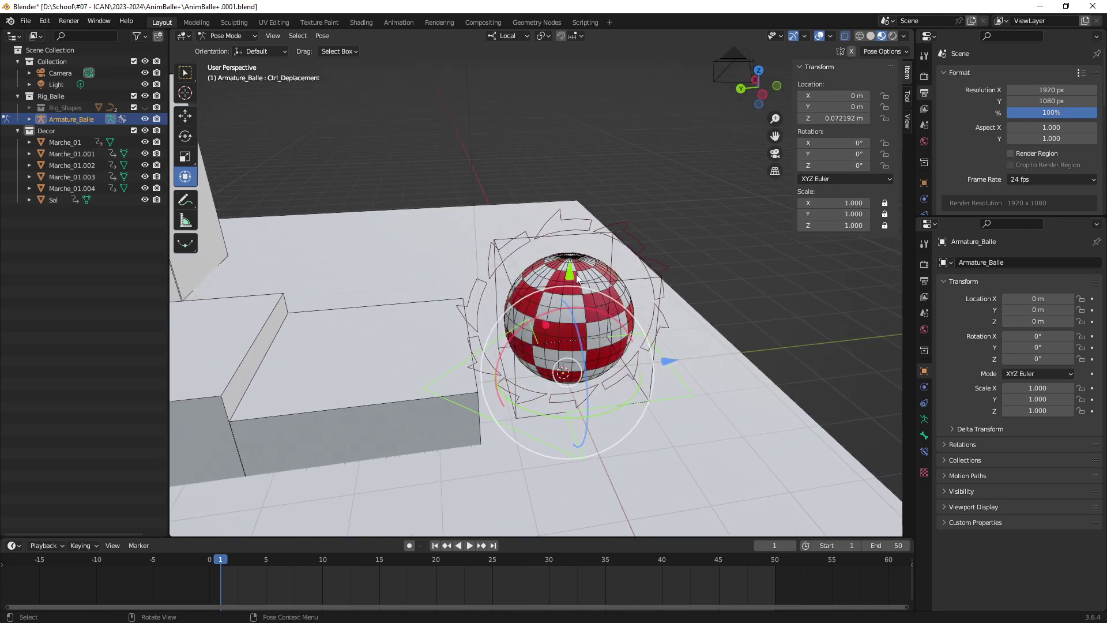
mouse_move(572, 279)
left_mouse_down()
mouse_move(604, 230)
mouse_move(459, 160)
mouse_move(577, 395)
mouse_move(574, 348)
left_mouse_up()
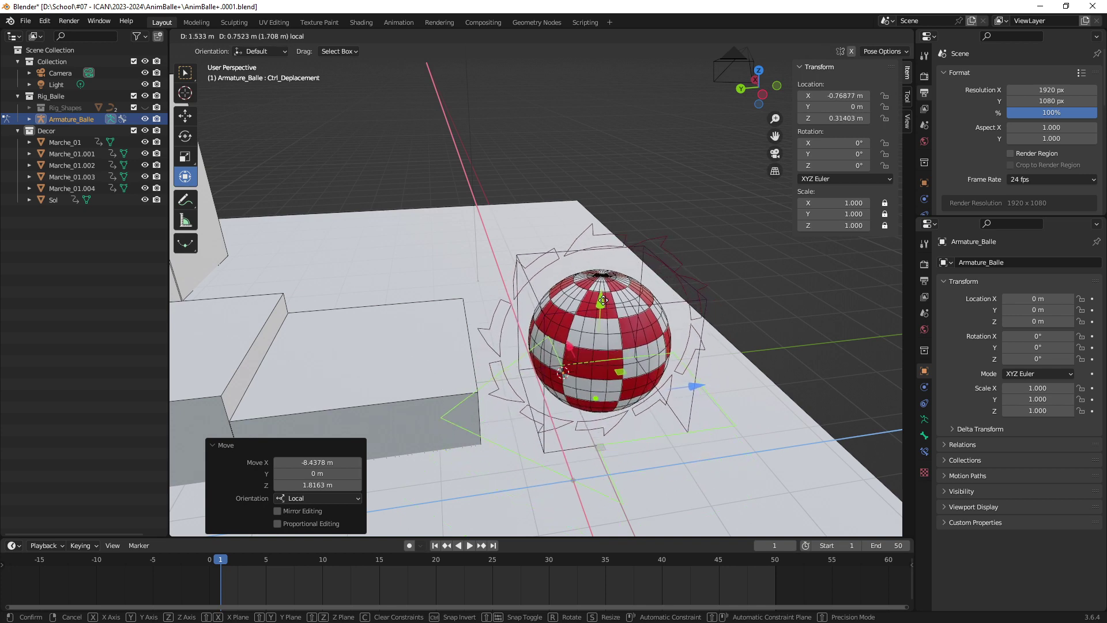
key("ctrl+z")
key("ctrl+z")
key("ctrl+z")
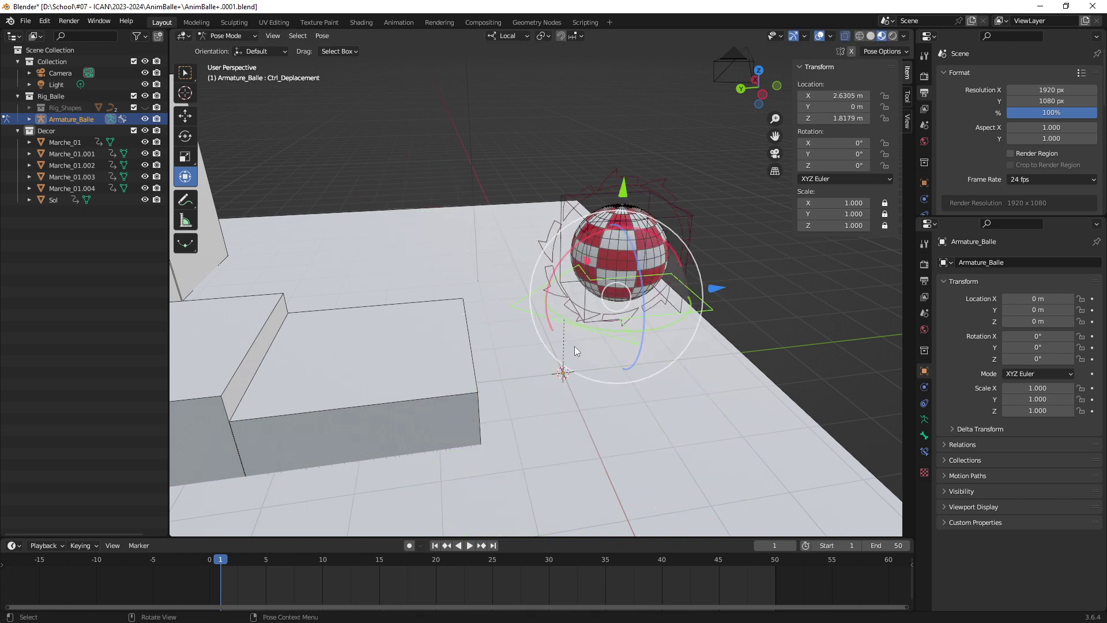
mouse_move(575, 347)
middle_mouse_down()
mouse_move(582, 362)
mouse_move(646, 369)
middle_mouse_up()
key("ctrl+z")
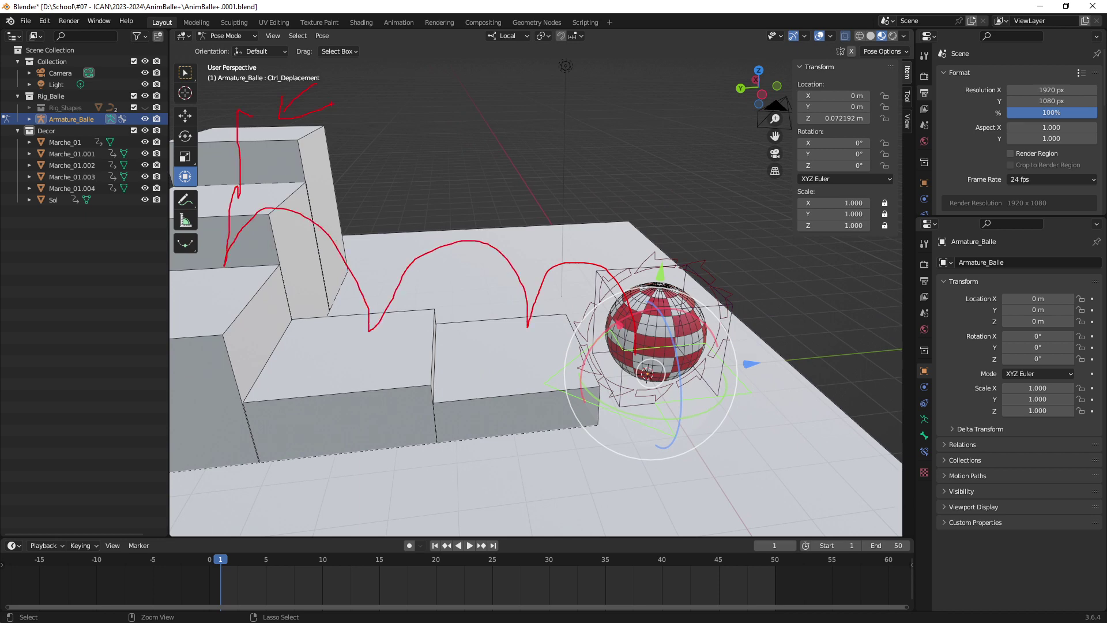
key("ctrl+z")
- Orbit and zoom in on the ball and steps
mouse_move(577, 323)
middle_mouse_down()
mouse_move(537, 321)
mouse_move(606, 360)
mouse_move(583, 369)
mouse_move(590, 377)
middle_mouse_up()
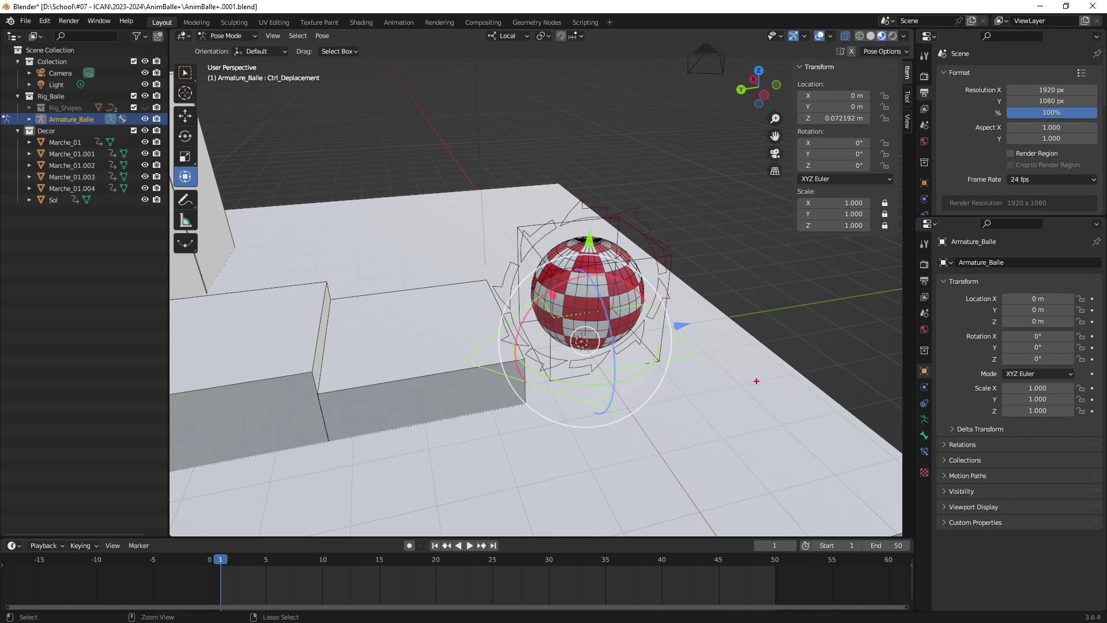
mouse_move(757, 381)
left_mouse_down()
mouse_move(686, 359)
mouse_move(664, 386)
mouse_move(791, 396)
left_mouse_up()
left_click_drag(779, 351, 787, 335)
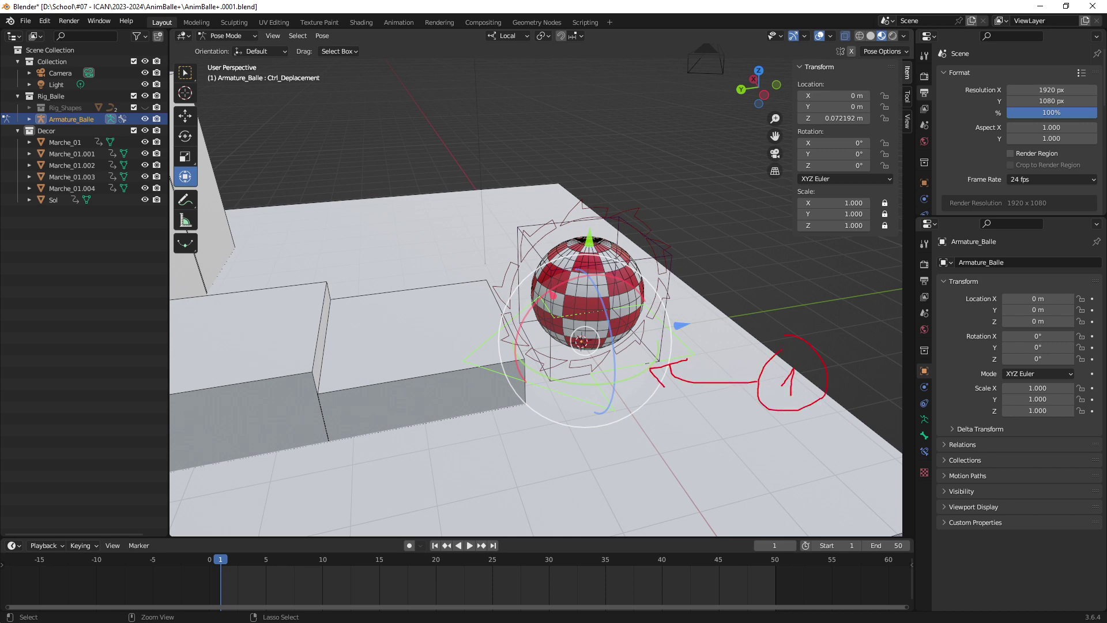
mouse_move(314, 458)
left_mouse_down()
mouse_move(257, 502)
mouse_move(281, 502)
left_mouse_up()
mouse_move(332, 435)
left_mouse_down()
mouse_move(339, 465)
mouse_move(346, 422)
left_mouse_up()
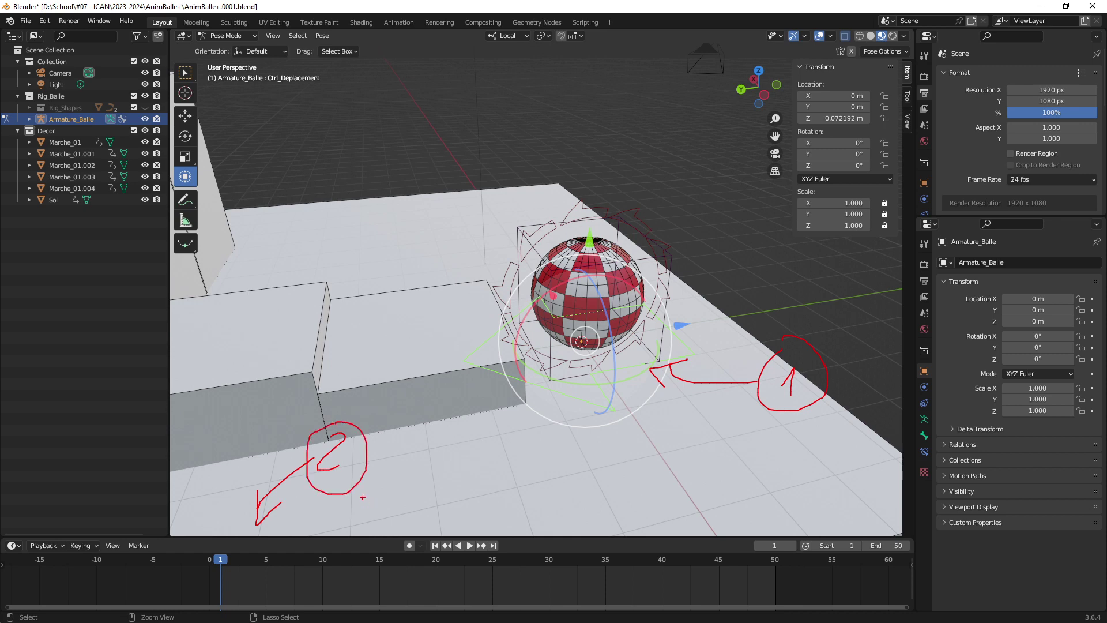
left_click_drag(209, 527, 780, 619)
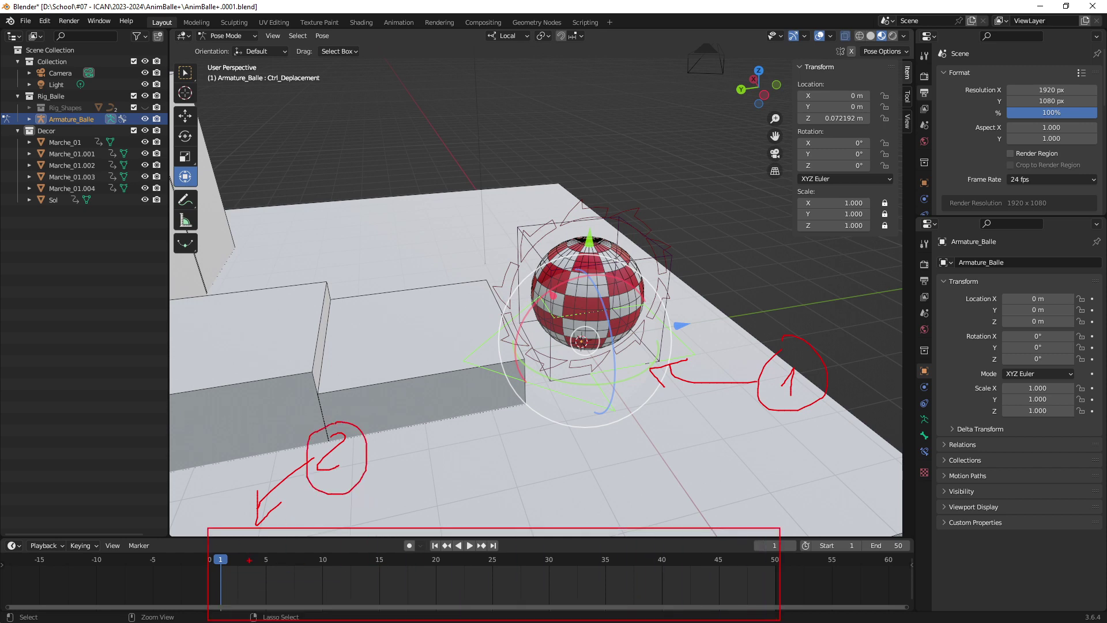
left_click_drag(214, 550, 216, 545)
left_click_drag(793, 81, 895, 240)
key("Escape")
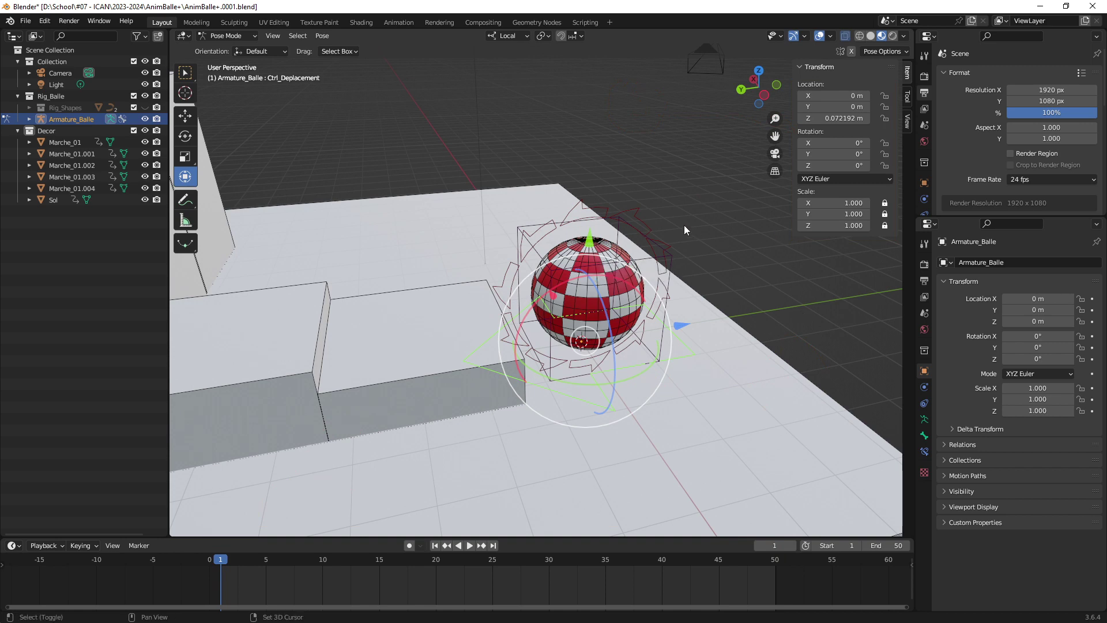
- Pan the view and bring up the Insert Keyframe Menu for the controller at frame 1
middle_click_drag(684, 225, 667, 240, "shift")
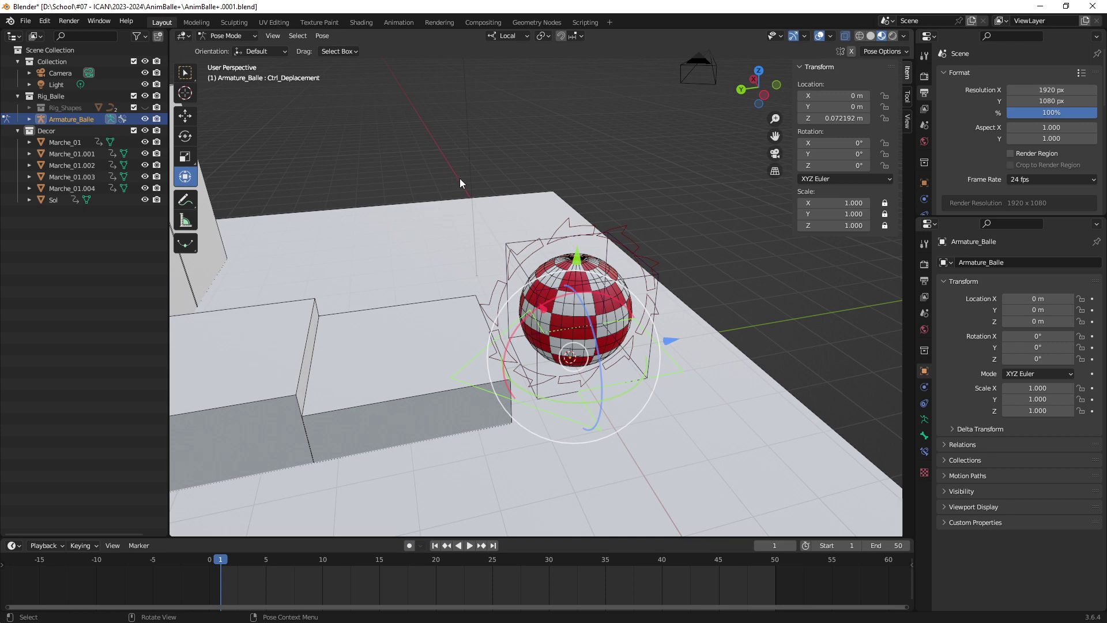
key("i")
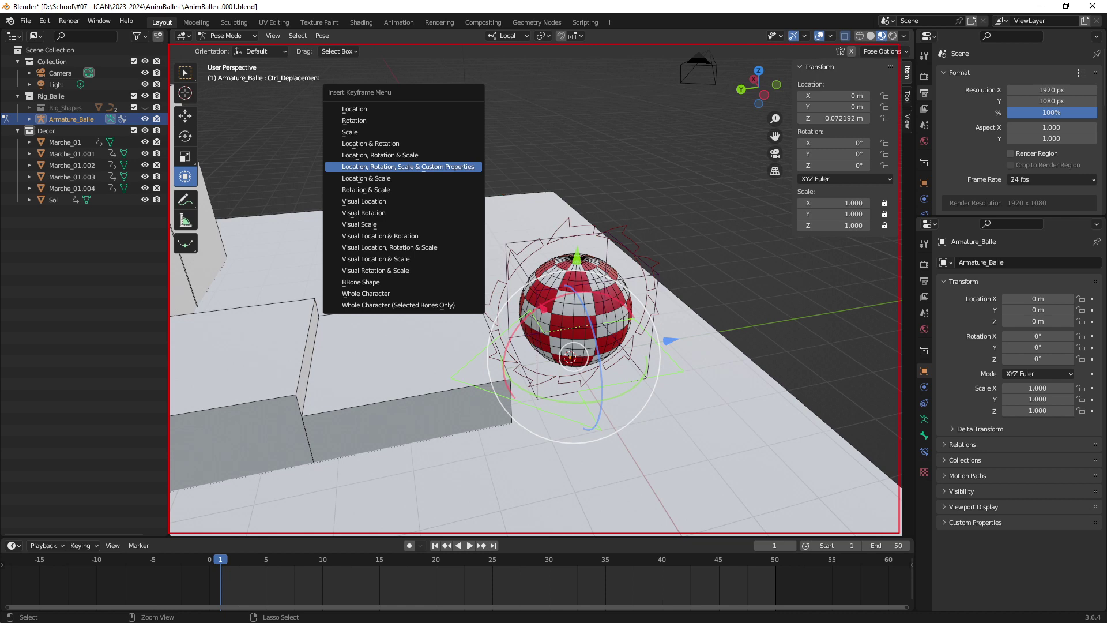
left_click_drag(327, 213, 330, 225)
key("Escape")
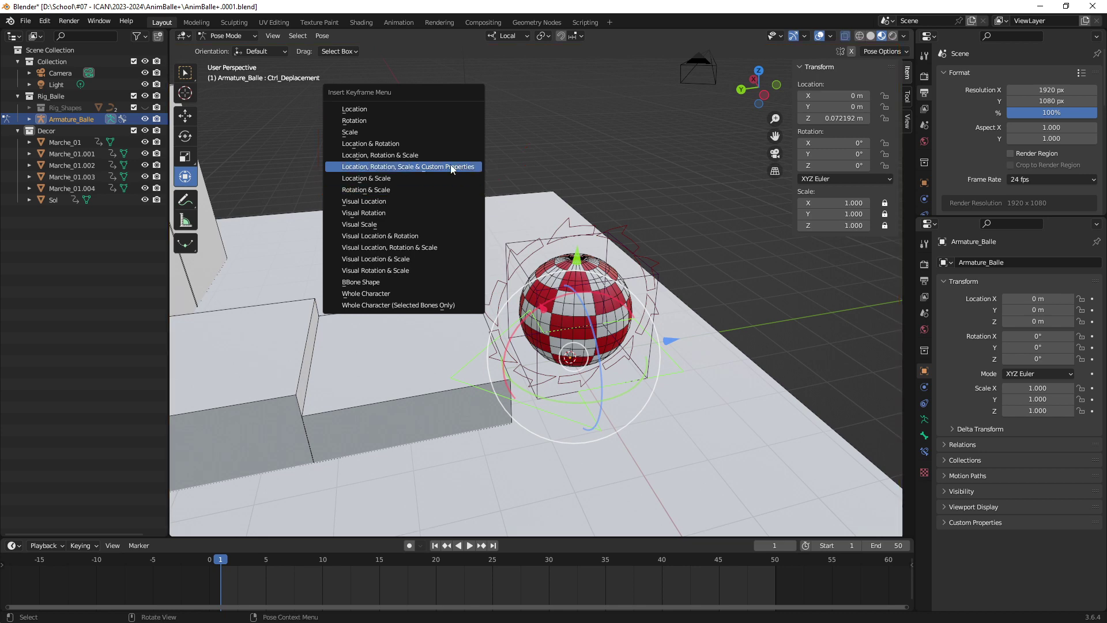
- Key Location, Rotation, Scale & Custom Properties on the displacement controller at frame 1
left_click(451, 167)
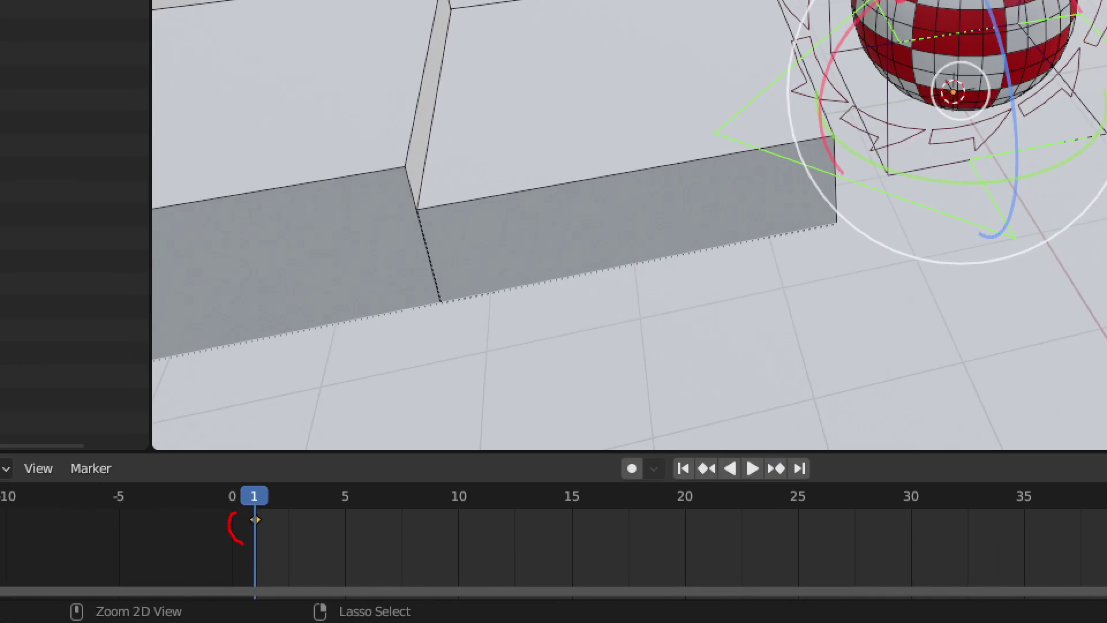
mouse_move(348, 359)
left_mouse_down()
mouse_move(315, 495)
mouse_move(296, 497)
left_mouse_up()
left_click_drag(295, 497, 323, 499)
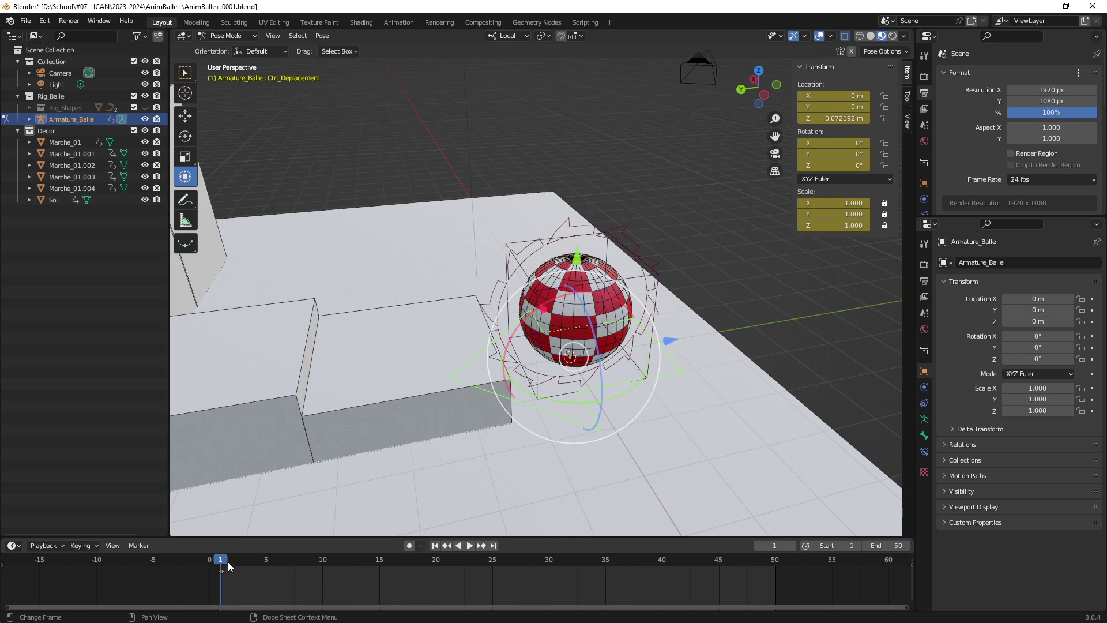
- Play the animation briefly, stopping at frame 2, and adjust the view
key("space")
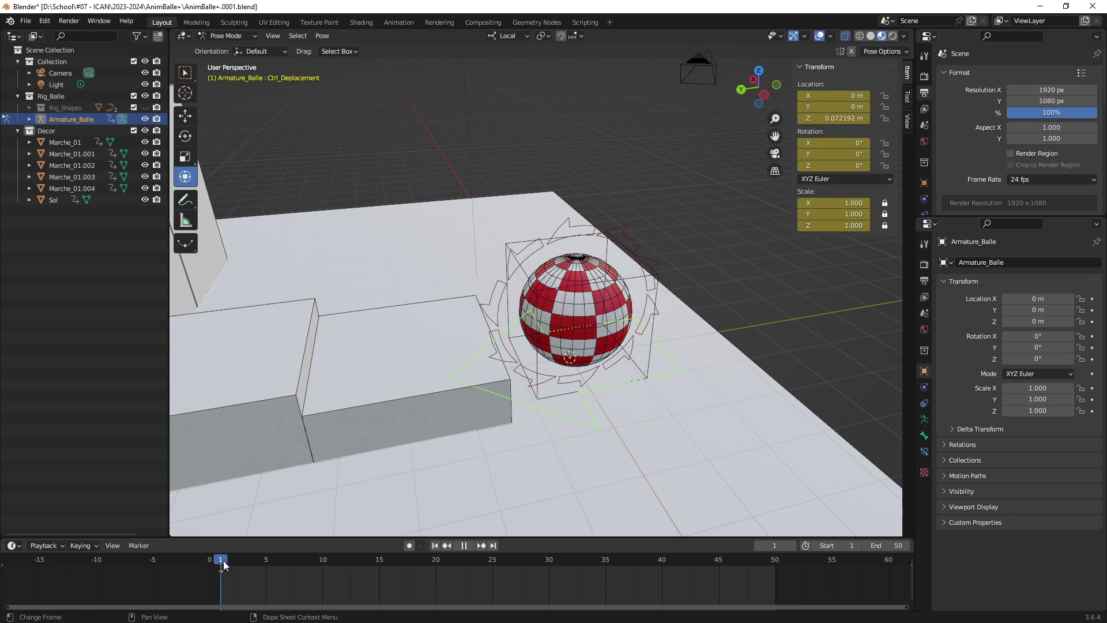
left_click_drag(224, 564, 234, 564)
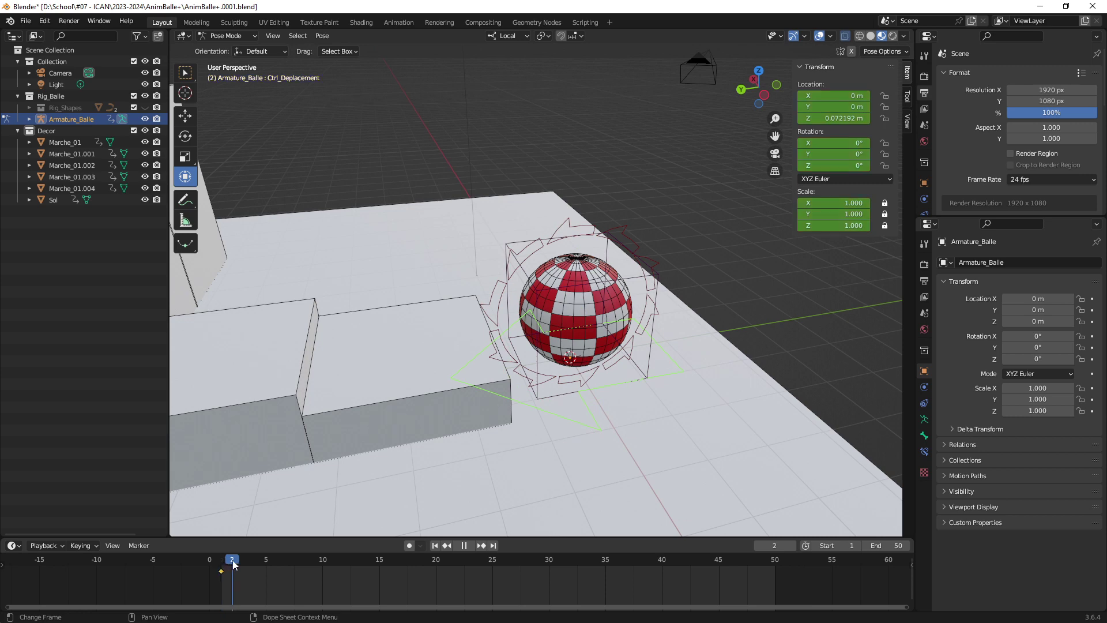
key("space")
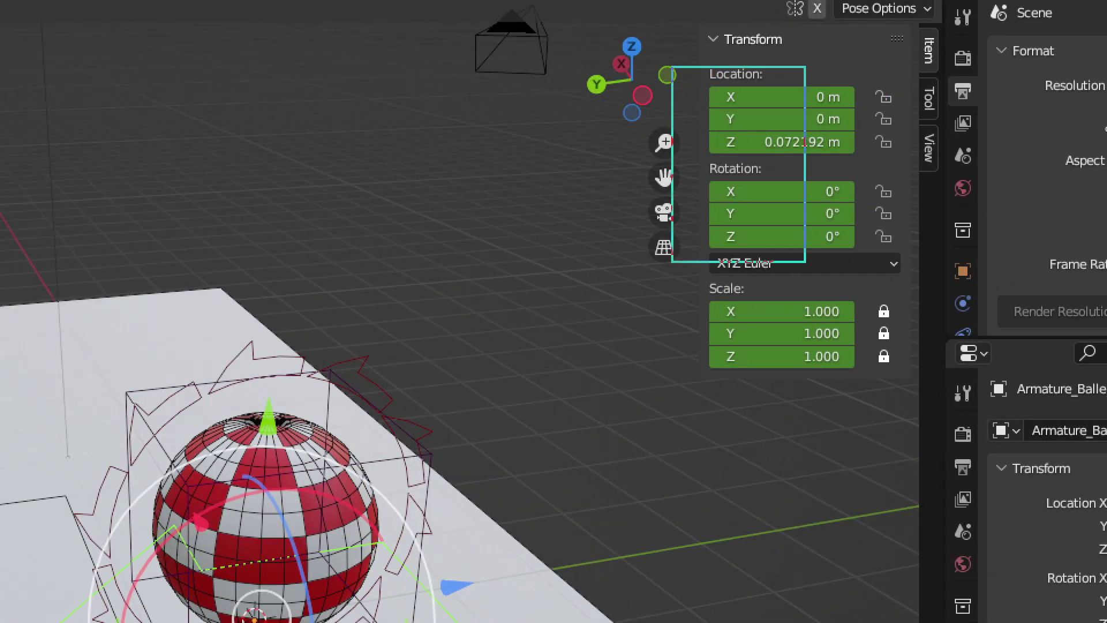
mouse_move(609, 198)
left_mouse_down()
mouse_move(669, 197)
mouse_move(615, 242)
left_mouse_up()
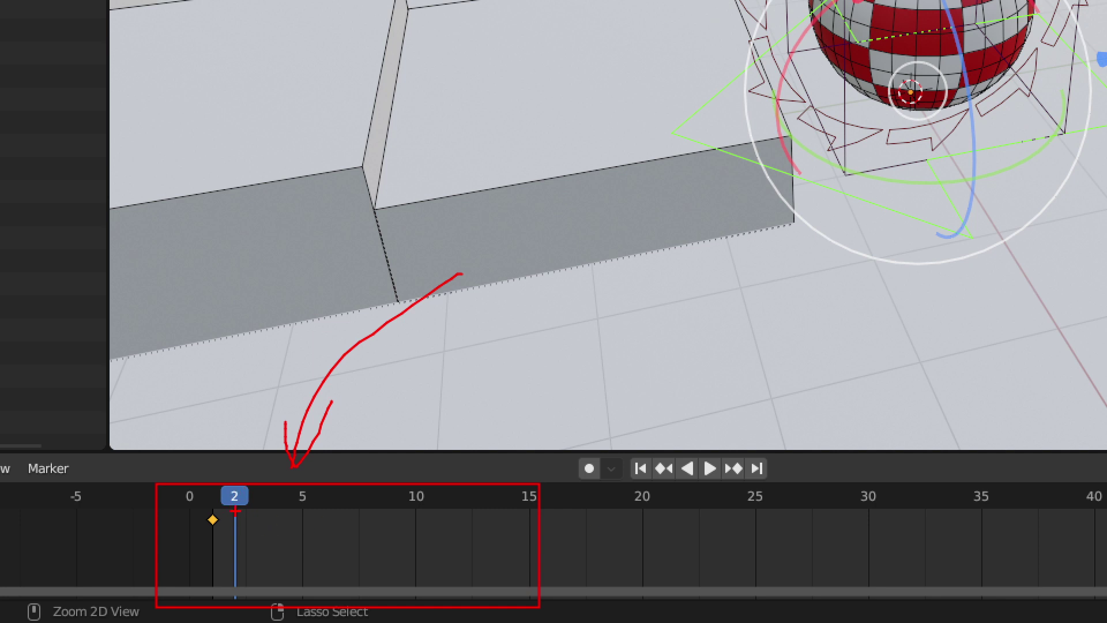
left_click_drag(219, 477, 253, 597)
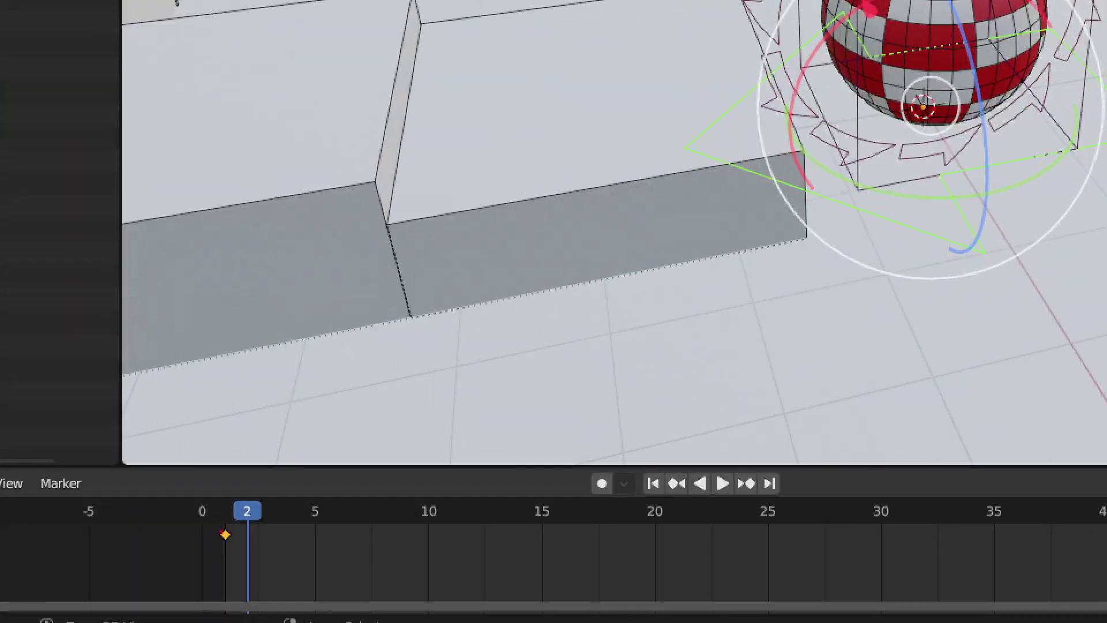
mouse_move(228, 518)
left_mouse_down()
mouse_move(219, 559)
mouse_move(222, 549)
left_mouse_up()
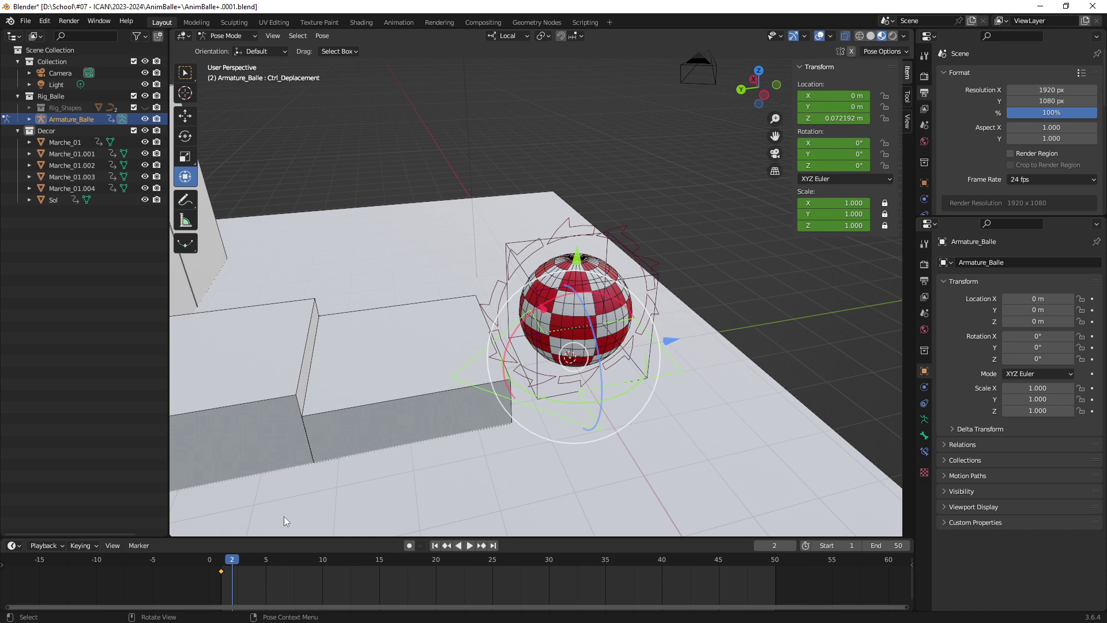
- Jump to frame 10 and orbit to frame the ball and steps
left_click(320, 562)
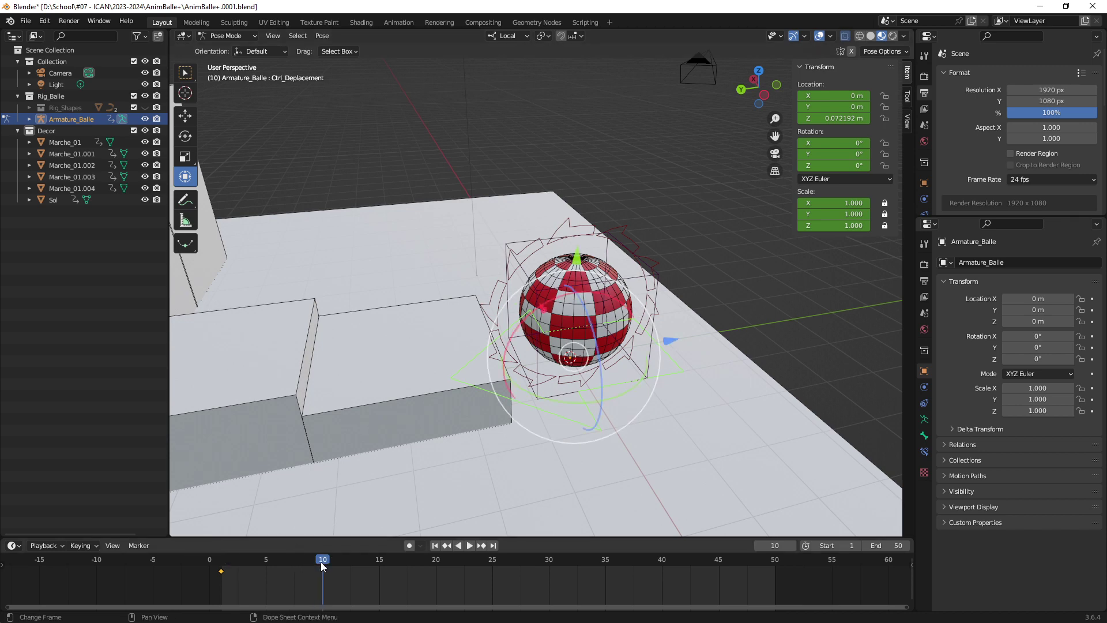
middle_click_drag(538, 427, 534, 496)
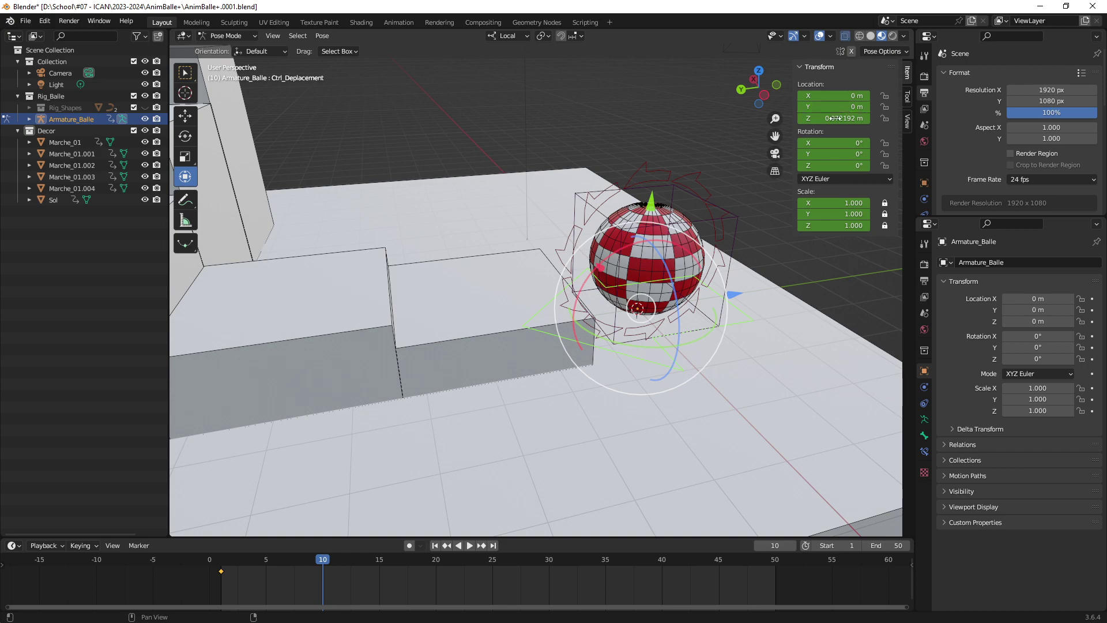
mouse_move(693, 212)
middle_mouse_down()
mouse_move(629, 217)
mouse_move(611, 237)
mouse_move(566, 254)
mouse_move(573, 247)
middle_mouse_up()
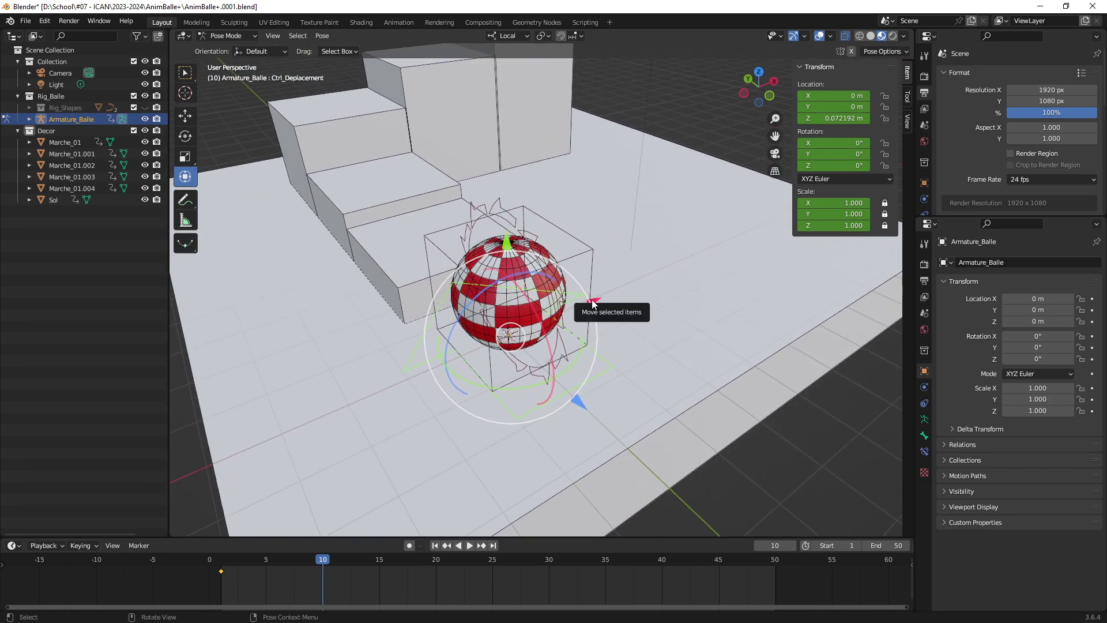
- Slide Ctrl_Deplacement along X to 0.53274 m at frame 10
left_click_drag(593, 303, 617, 287)
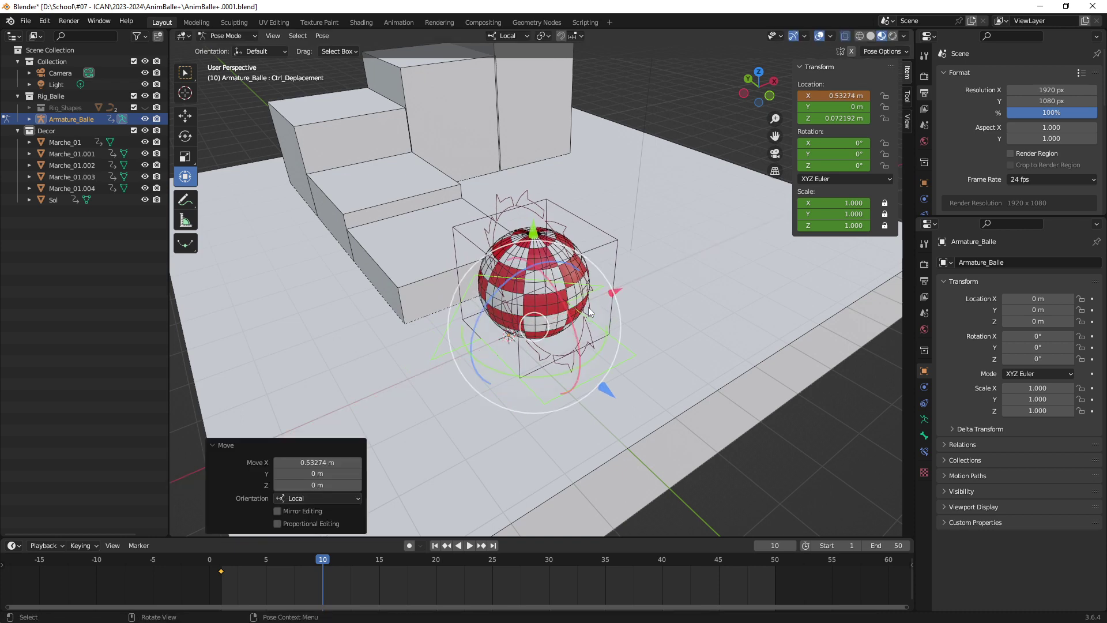
middle_click_drag(615, 307, 704, 275)
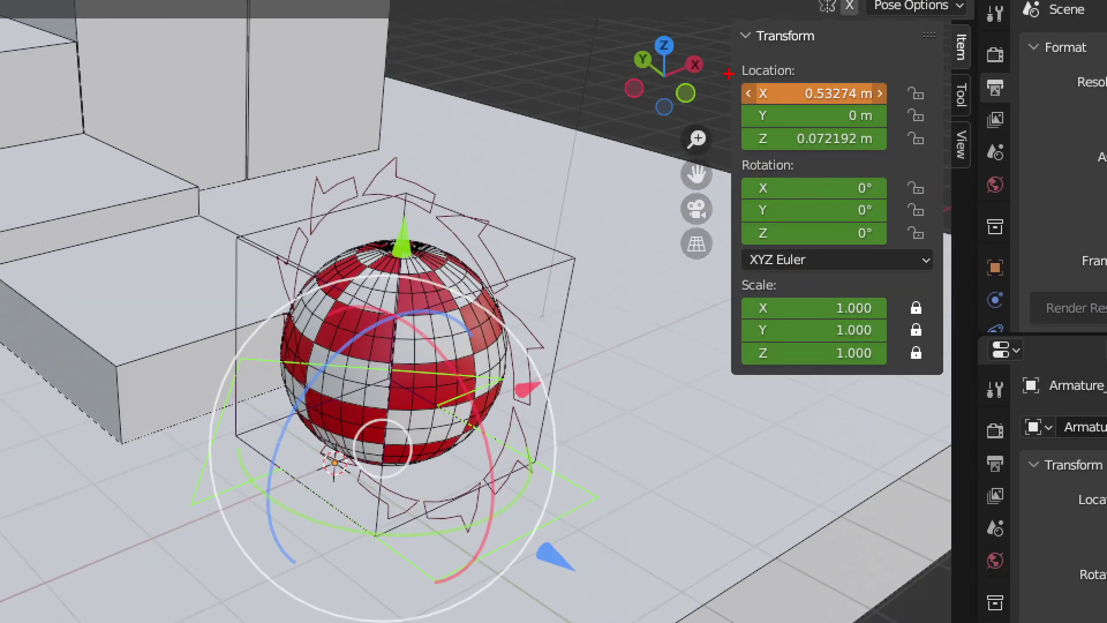
left_click_drag(729, 74, 895, 107)
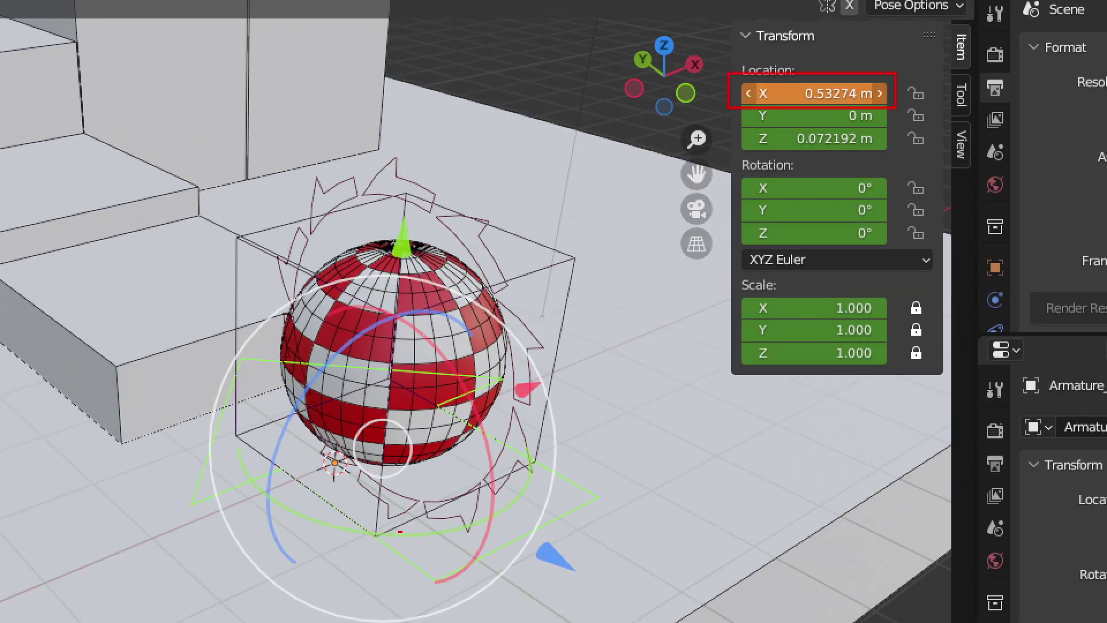
mouse_move(315, 485)
left_mouse_down()
mouse_move(530, 384)
mouse_move(571, 424)
left_mouse_up()
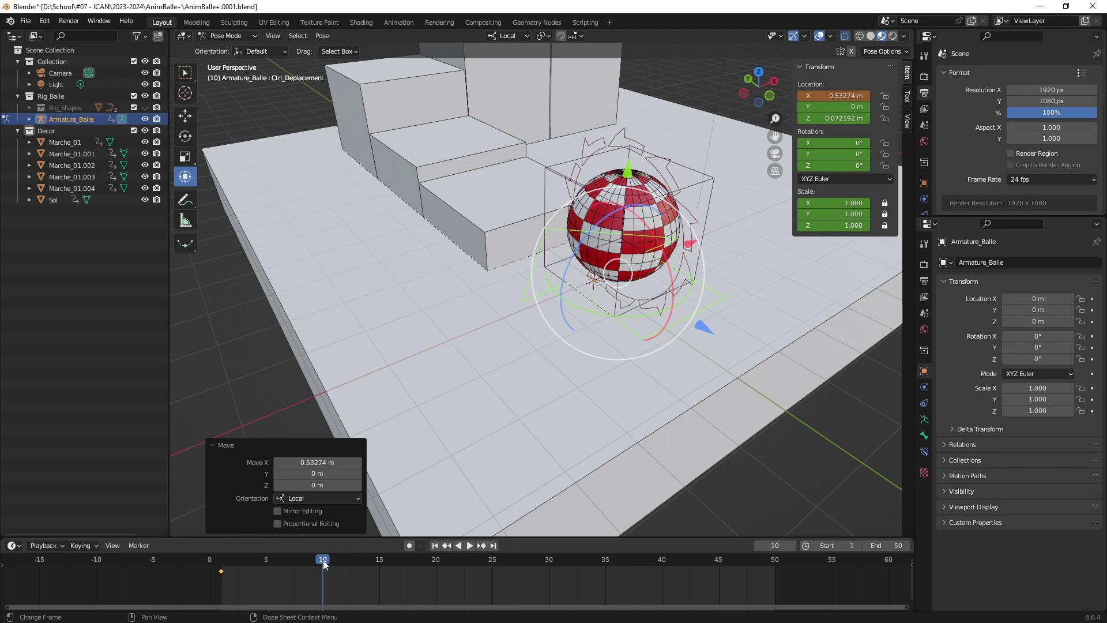
- Preview the animation around frame 10 and cancel a trial X move of the controller
key("space")
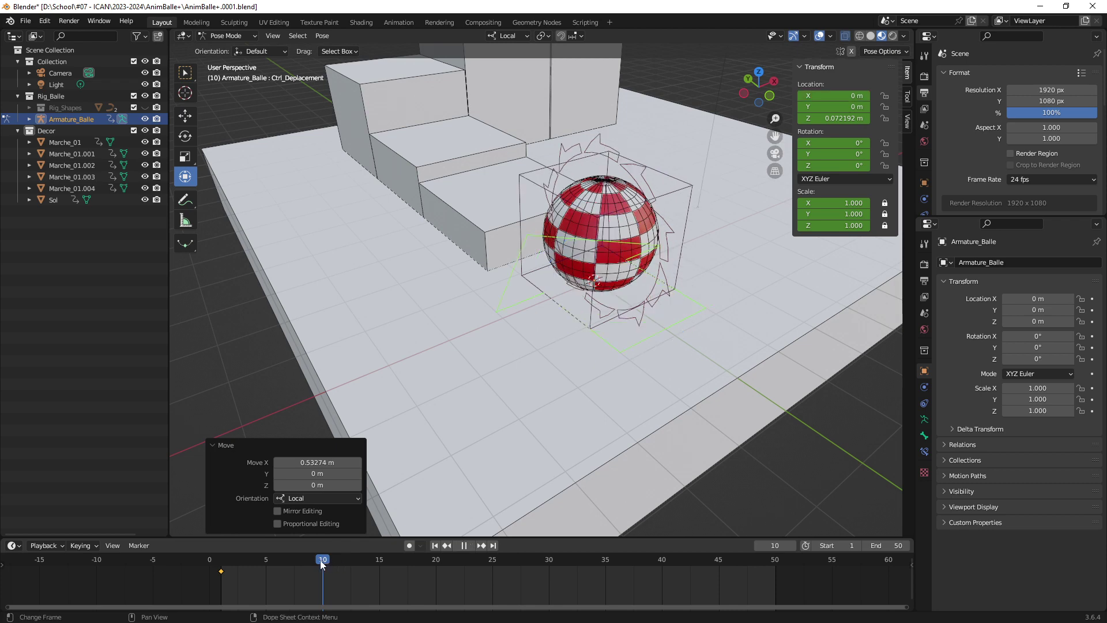
mouse_move(320, 560)
left_mouse_down()
mouse_move(345, 557)
mouse_move(328, 562)
left_mouse_up()
key("Escape")
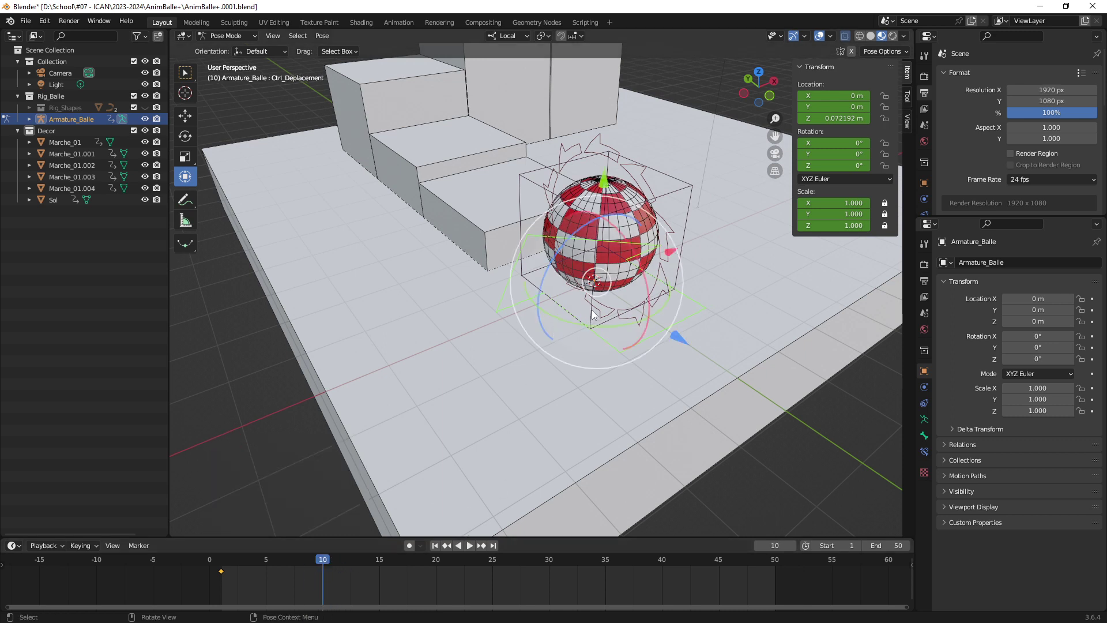
middle_click_drag(604, 300, 598, 316)
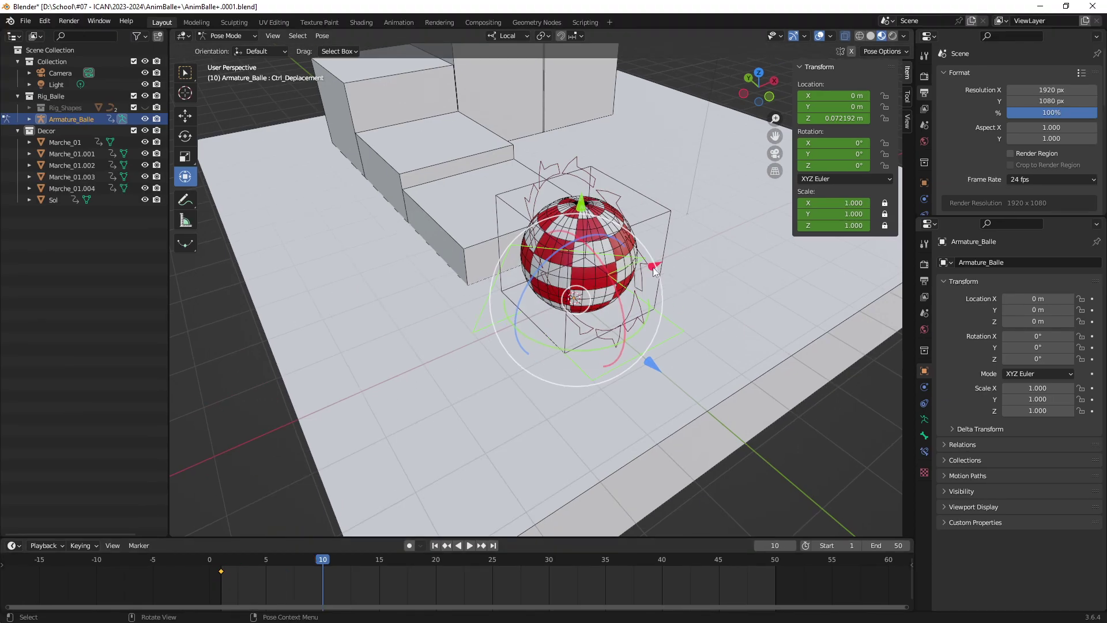
left_click_drag(655, 265, 712, 237)
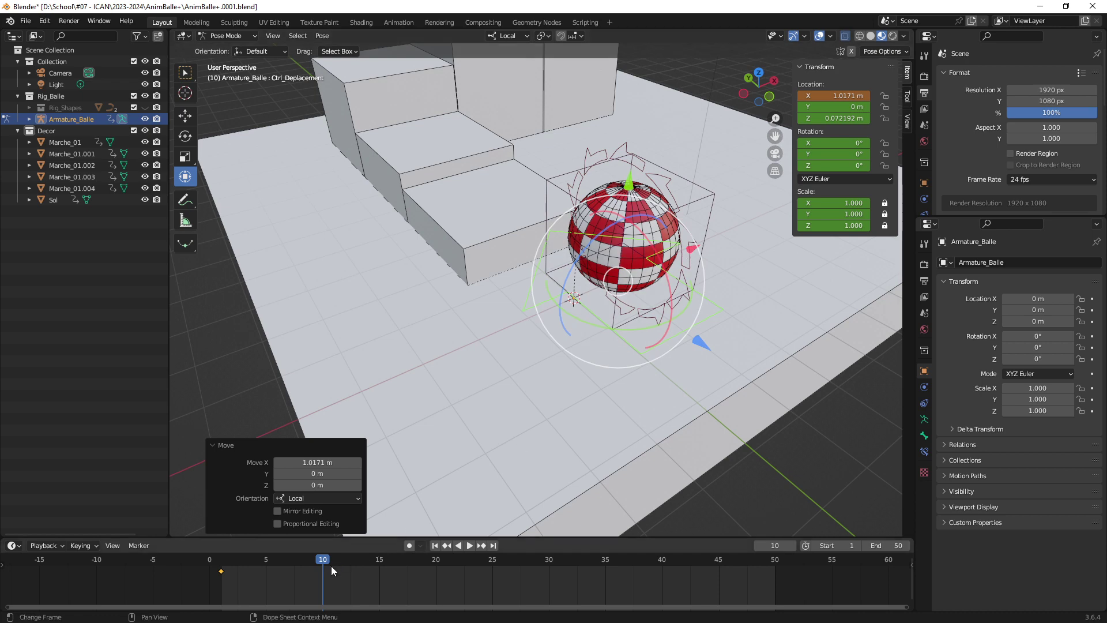
left_click(320, 561)
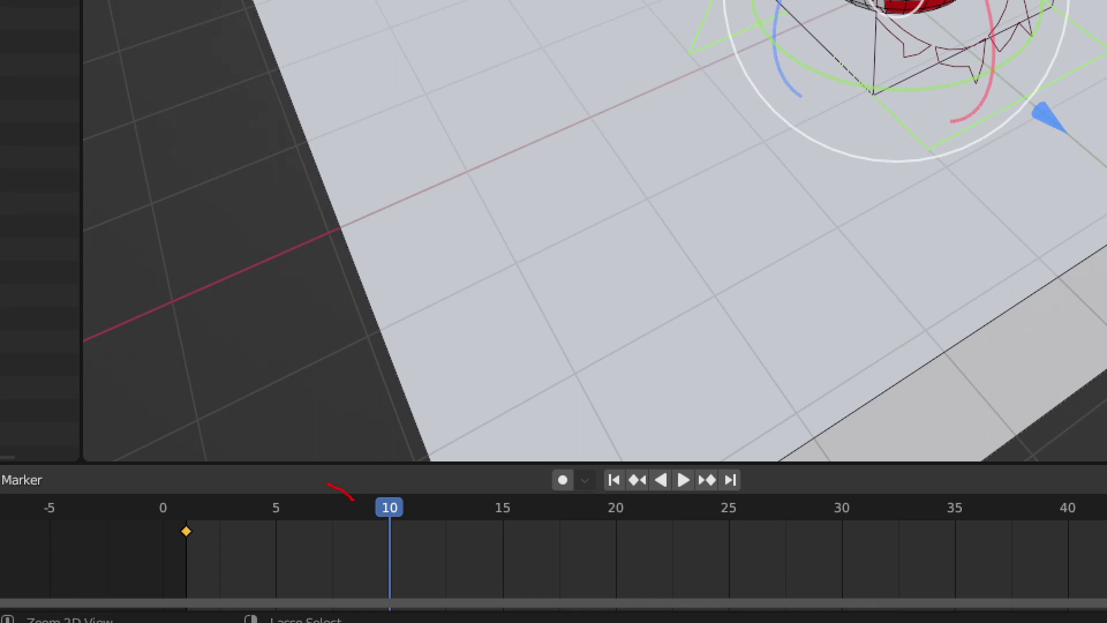
- Push the controller further along X to 1.3764 m at frame 10
left_click_drag(190, 518, 205, 517)
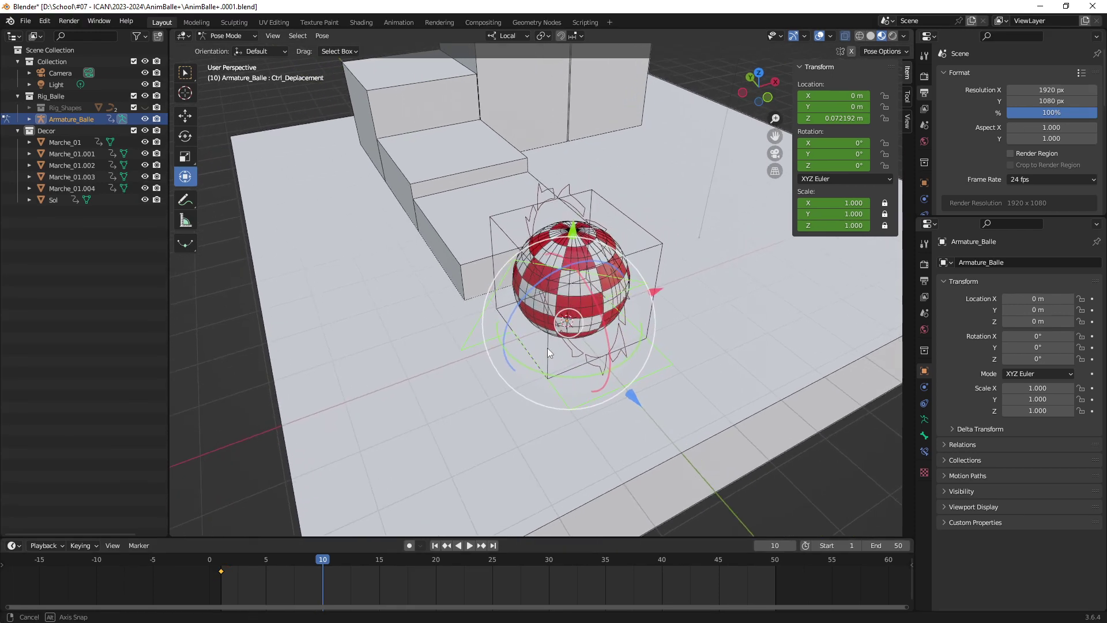
middle_click_drag(548, 348, 544, 347)
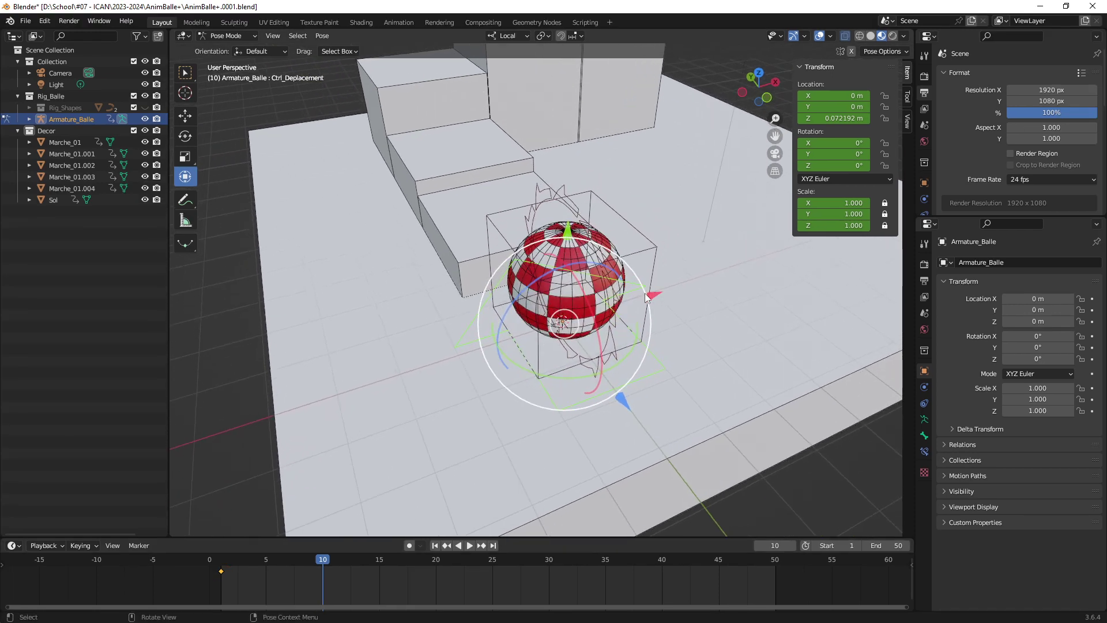
middle_click_drag(654, 294, 604, 313)
left_click_drag(626, 303, 698, 281)
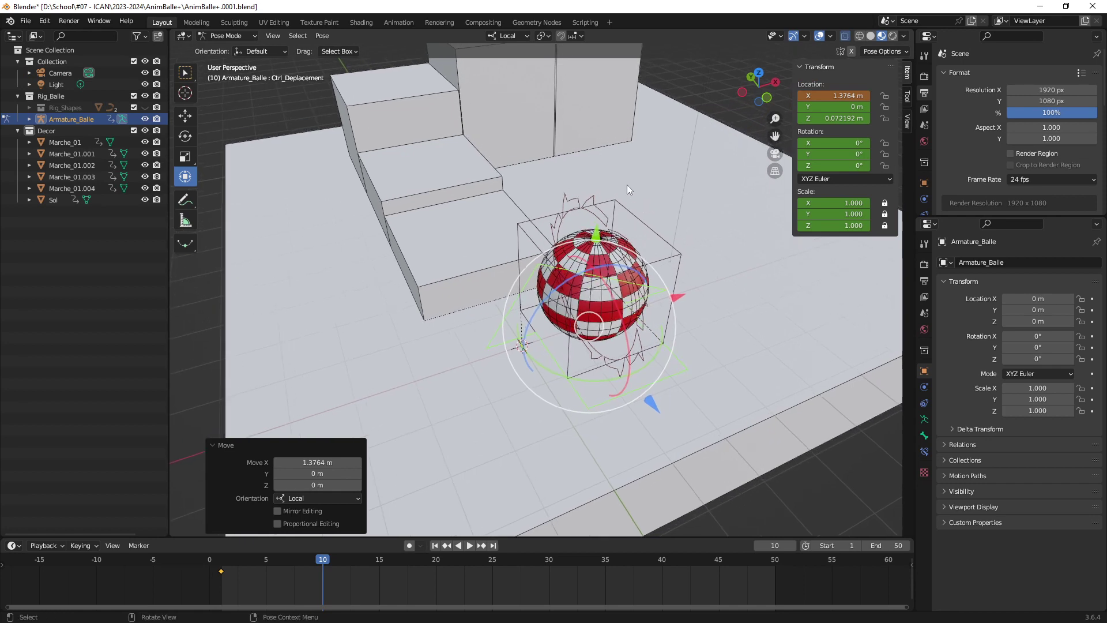
- Key Location, Rotation, Scale & Custom Properties at frame 10 and scrub to check the slide
key("i")
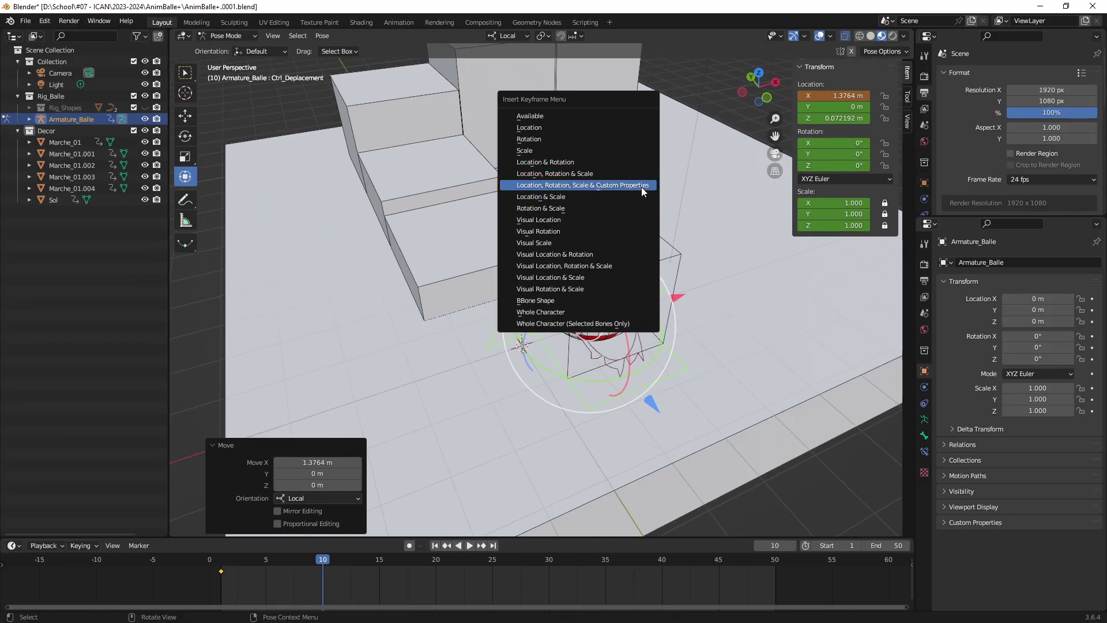
left_click(642, 186)
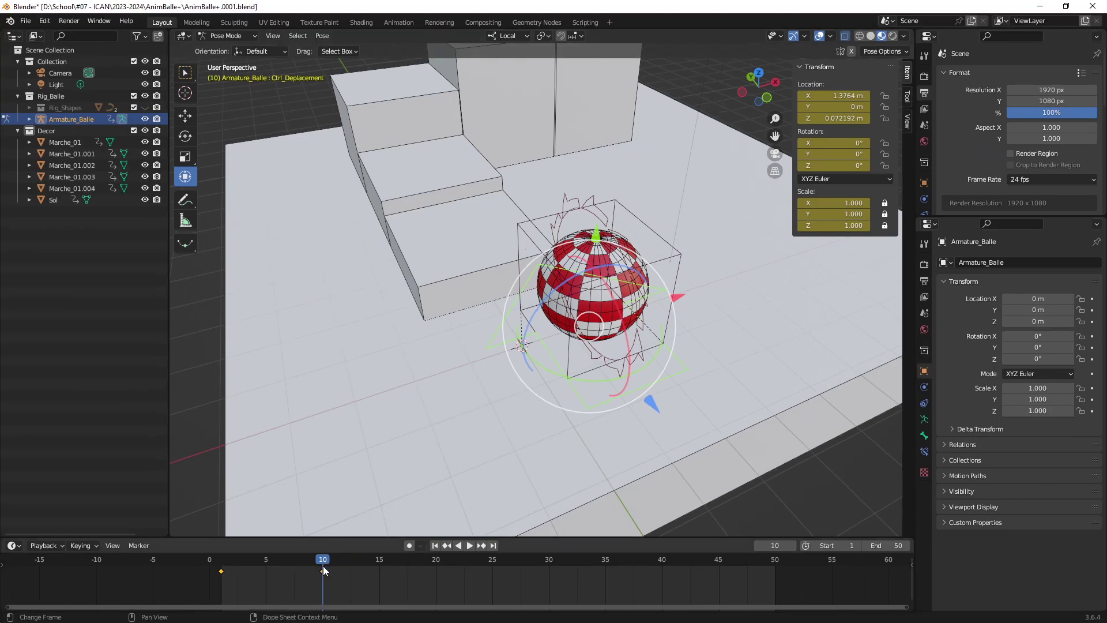
mouse_move(323, 562)
left_mouse_down()
mouse_move(379, 562)
mouse_move(229, 575)
mouse_move(314, 576)
mouse_move(223, 574)
left_mouse_up()
mouse_move(225, 523)
left_mouse_down()
mouse_move(231, 541)
mouse_move(243, 512)
left_mouse_up()
mouse_move(298, 394)
left_mouse_down()
mouse_move(262, 497)
mouse_move(291, 482)
left_mouse_up()
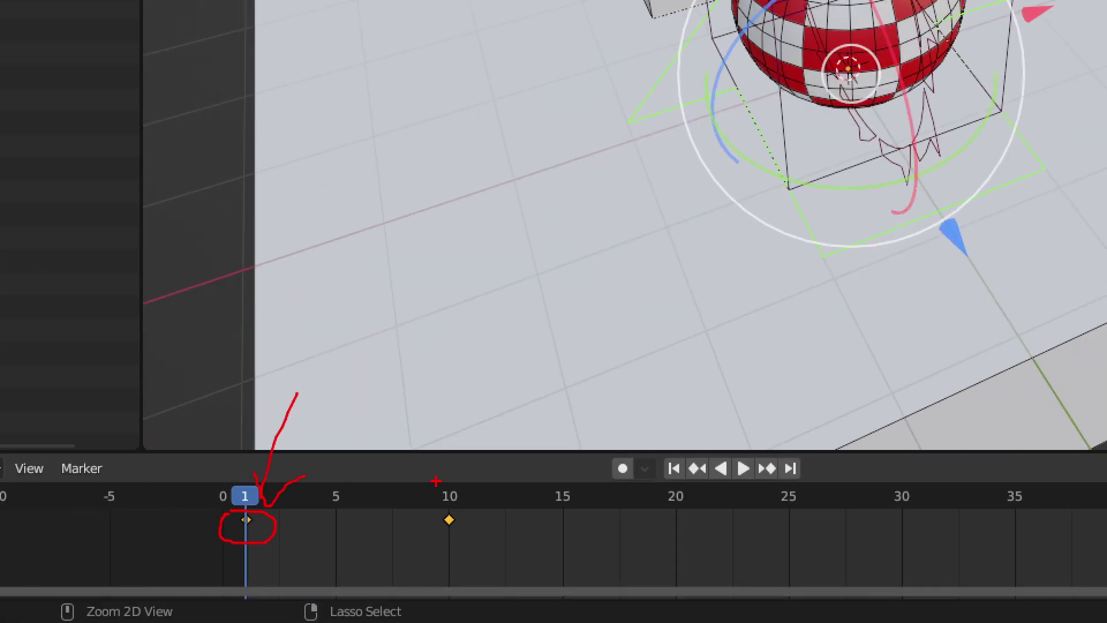
mouse_move(457, 385)
left_mouse_down()
mouse_move(458, 508)
mouse_move(476, 487)
mouse_move(465, 520)
mouse_move(425, 504)
left_mouse_up()
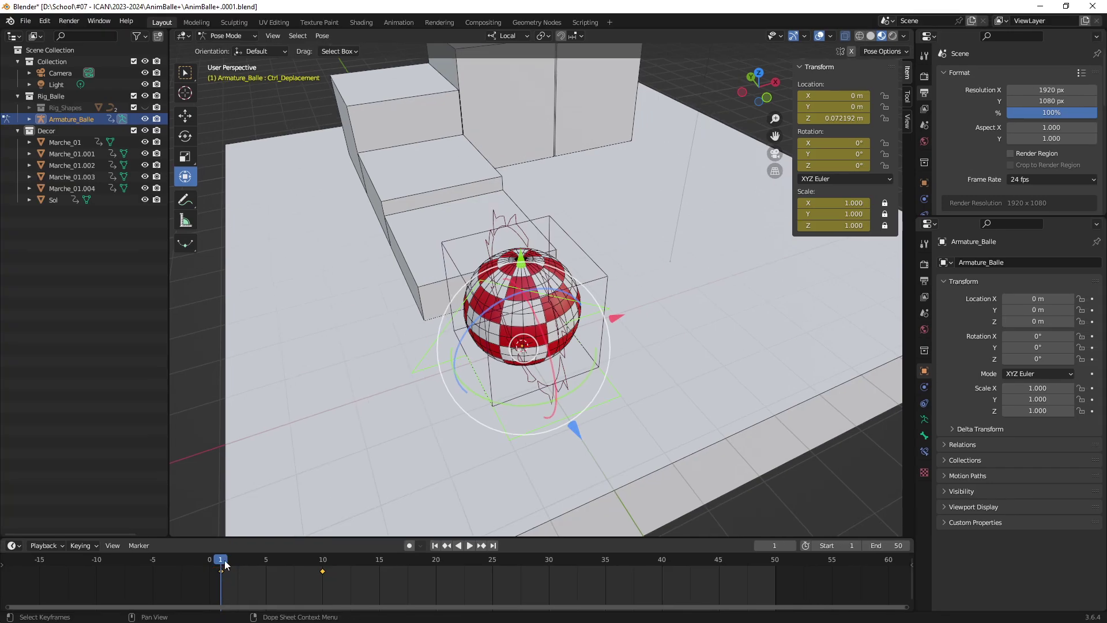
key("space")
mouse_move(311, 567)
left_mouse_down()
mouse_move(323, 568)
mouse_move(223, 574)
left_mouse_up()
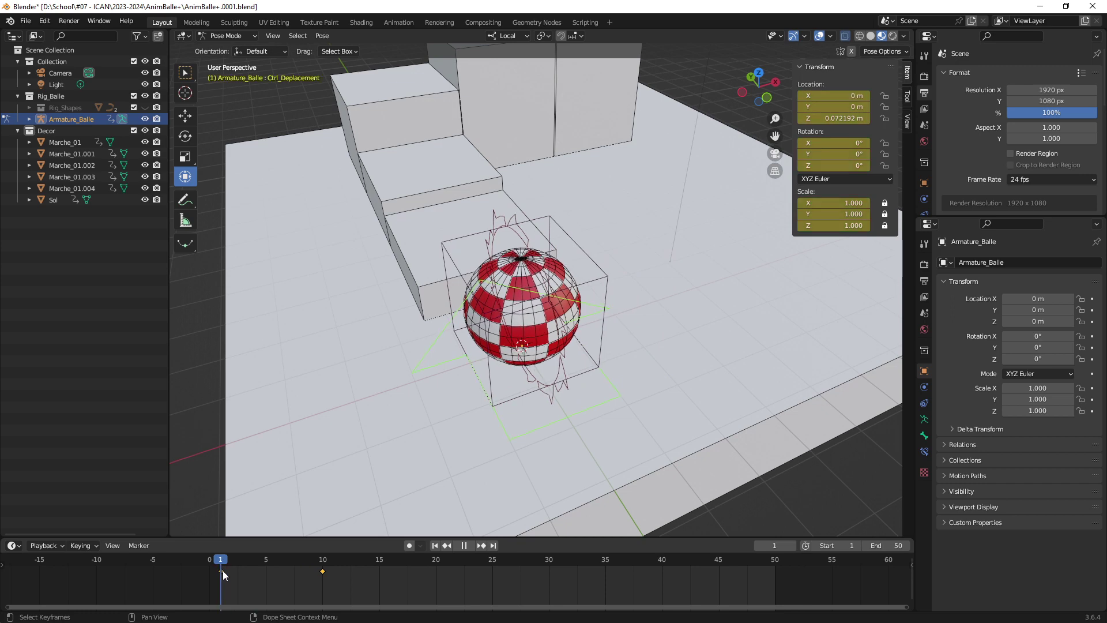
left_click(530, 389)
mouse_move(530, 389)
middle_mouse_down()
mouse_move(537, 373)
mouse_move(515, 361)
mouse_move(505, 372)
mouse_move(527, 379)
middle_mouse_up()
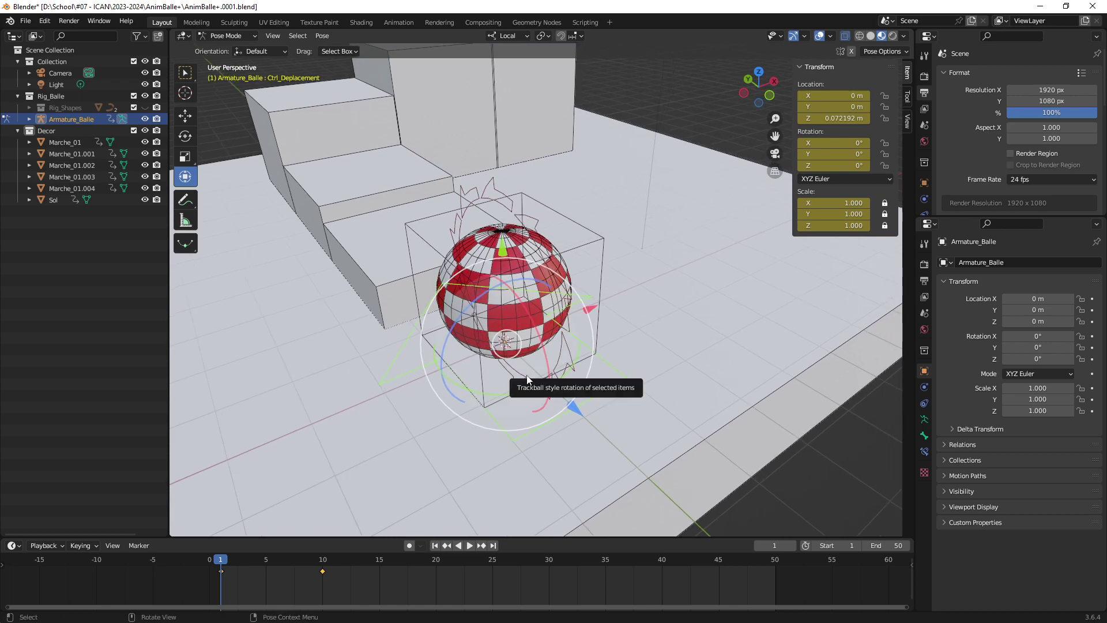
- Calculate the controller's motion path over frames 1–50 from the Armature Motion Paths panel
left_click(924, 419)
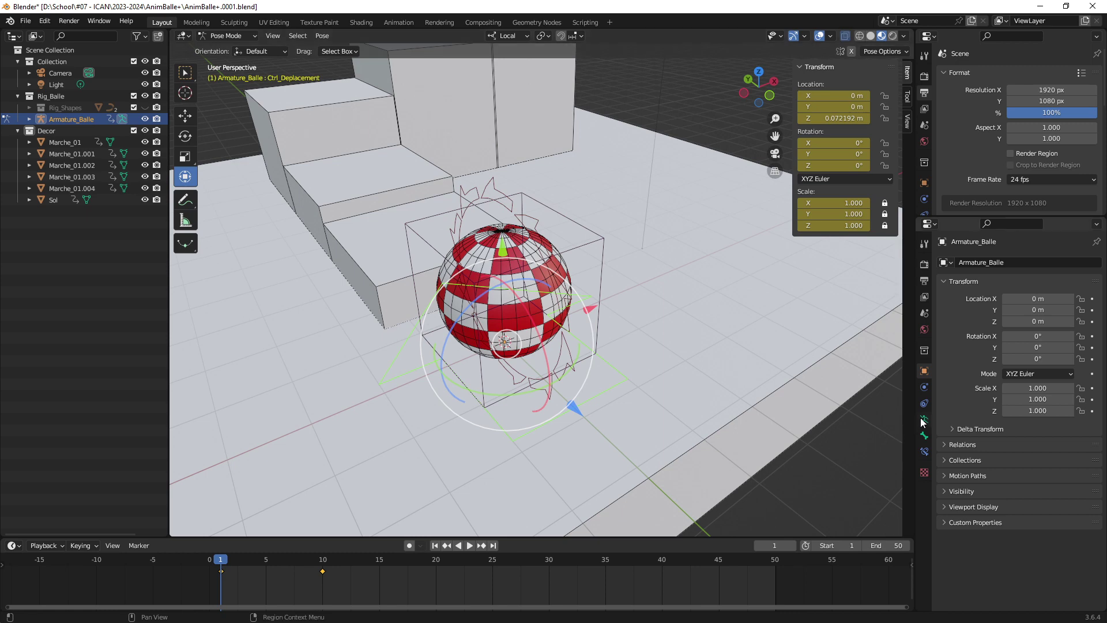
scroll(979, 489, "down", 2)
scroll(978, 489, "down", 3)
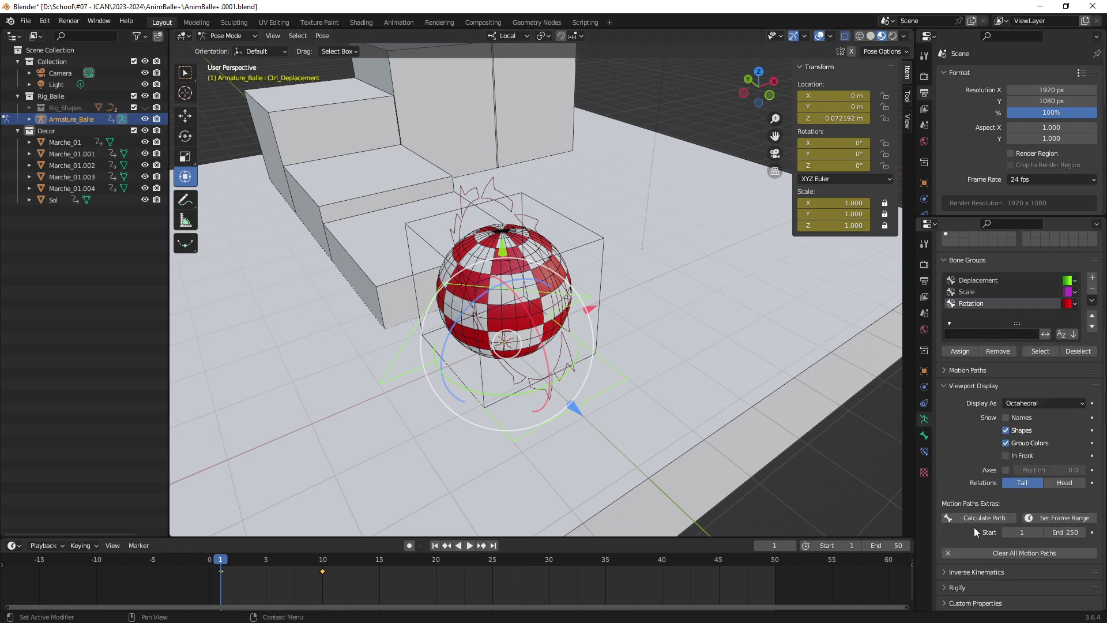
left_click(949, 386)
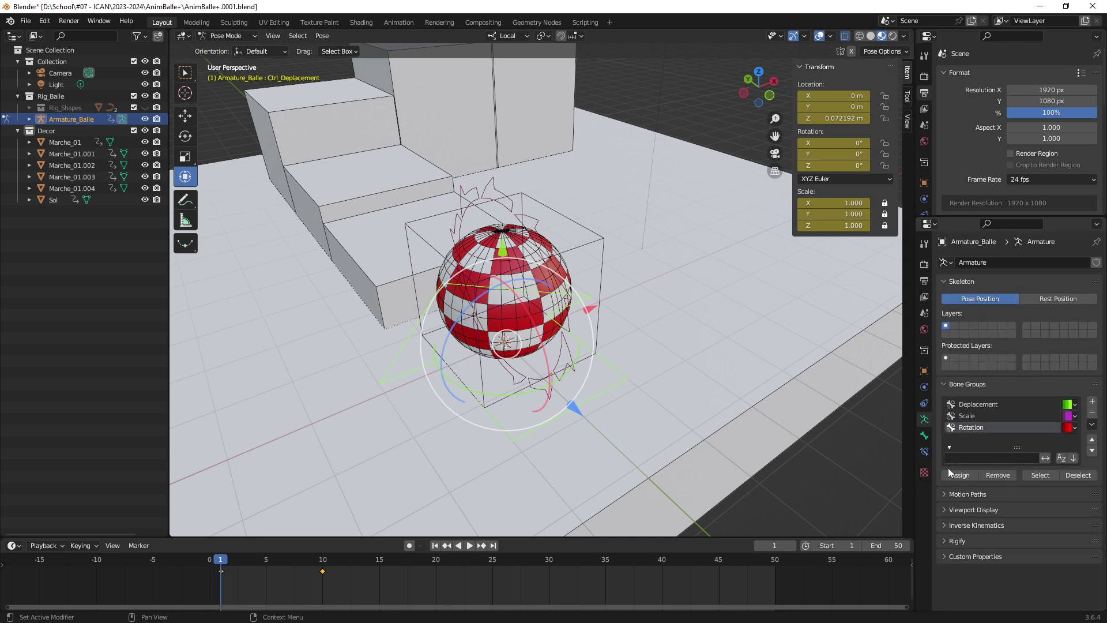
left_click(950, 494)
scroll(991, 497, "down", 3)
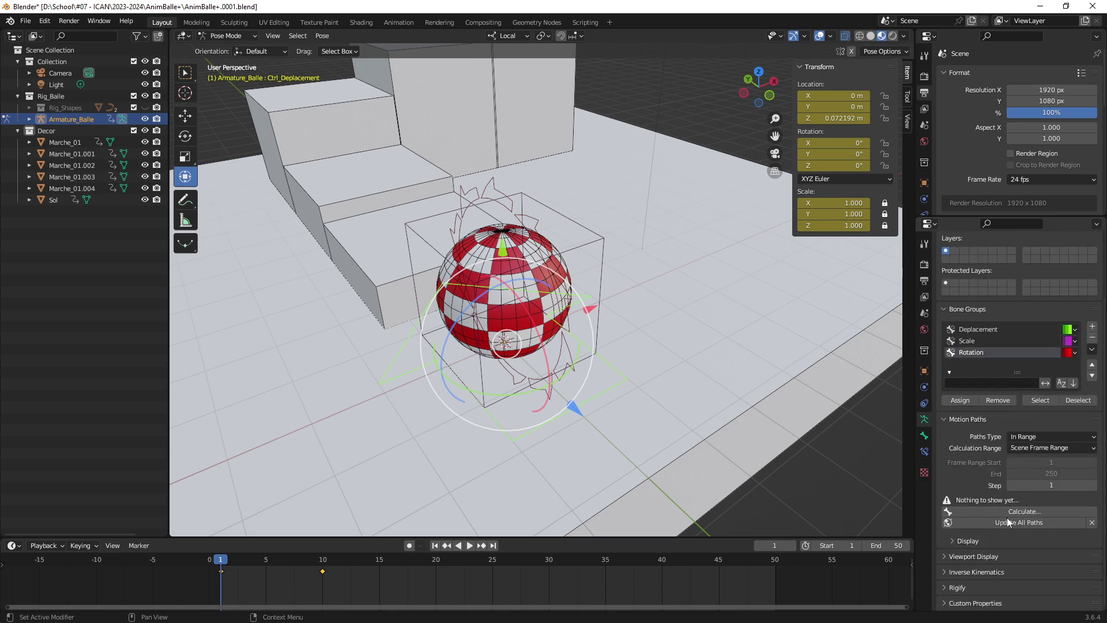
left_click(1019, 512)
left_click(1026, 576)
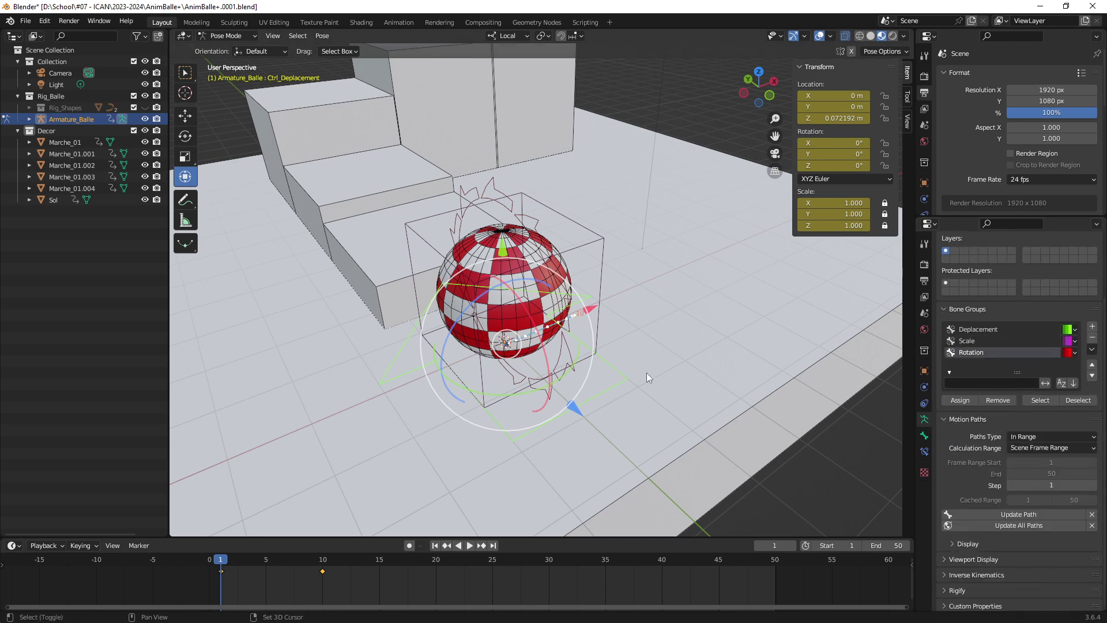
mouse_move(646, 379)
middle_mouse_down()
mouse_move(519, 346)
mouse_move(547, 374)
middle_mouse_up()
scroll(515, 338, "up", 3)
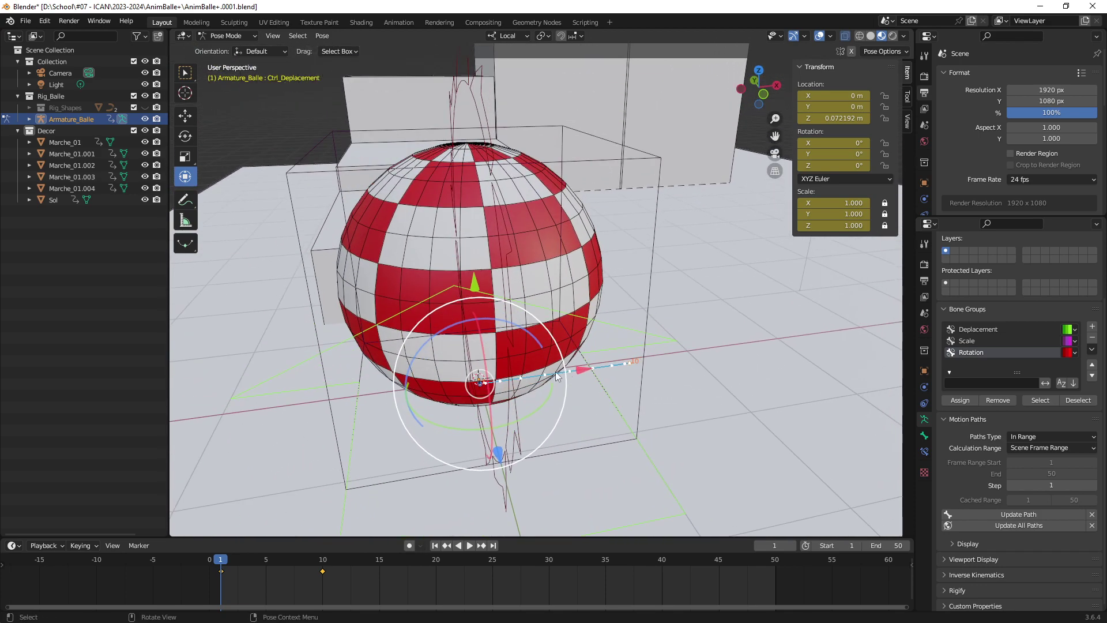
scroll(547, 374, "up", 2)
middle_click_drag(547, 374, 496, 387)
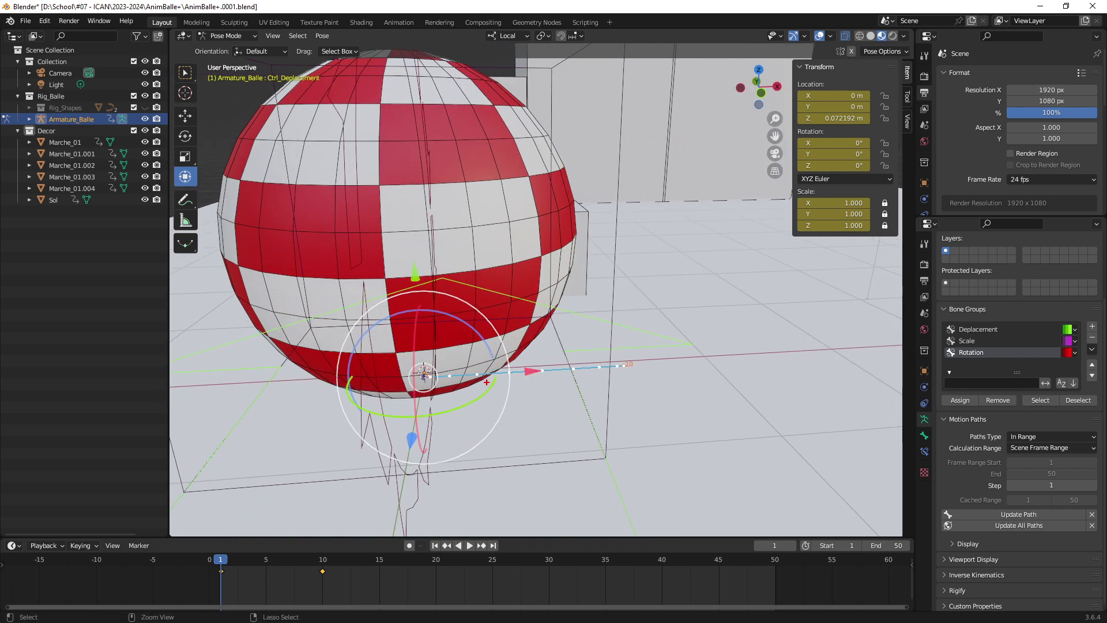
left_click_drag(411, 394, 628, 369)
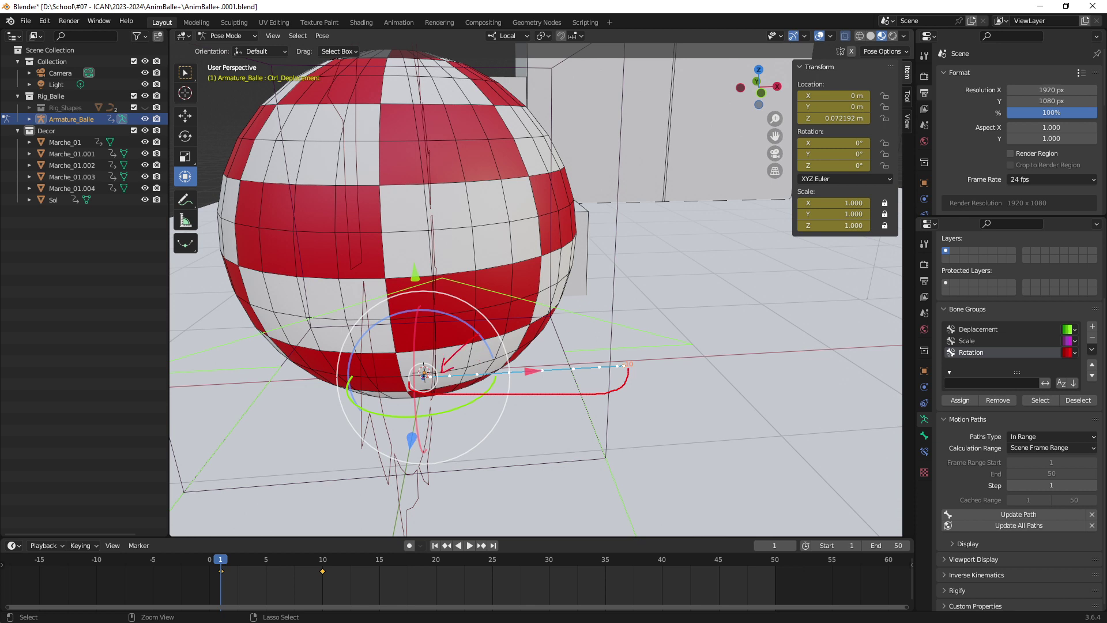
left_click_drag(632, 354, 647, 318)
key("ctrl+z")
key("ctrl+z")
key("ctrl+z")
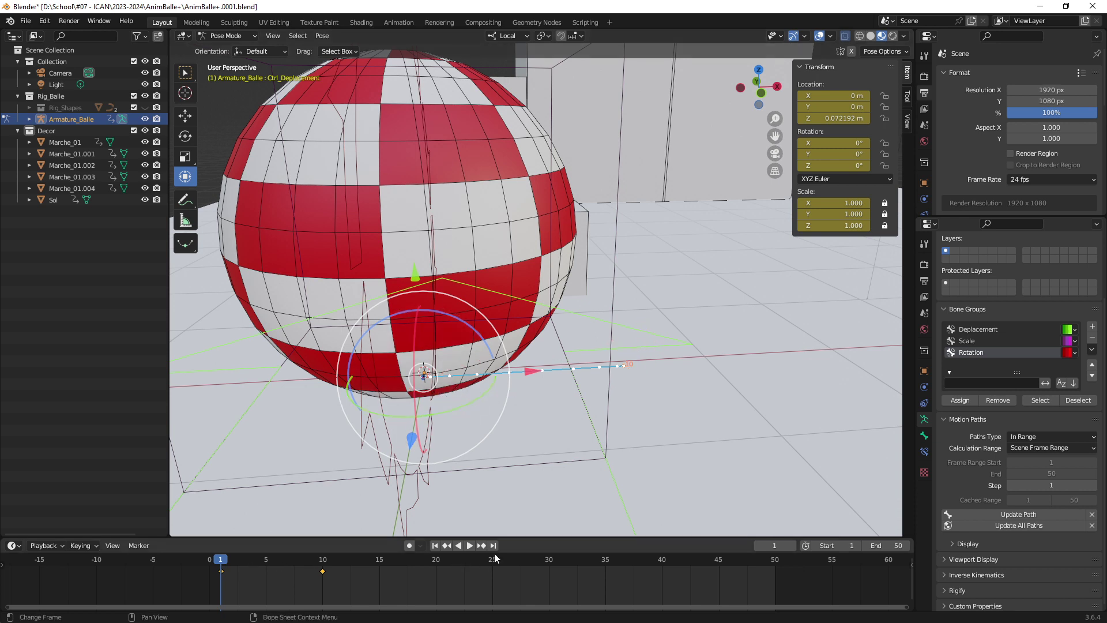
key("space")
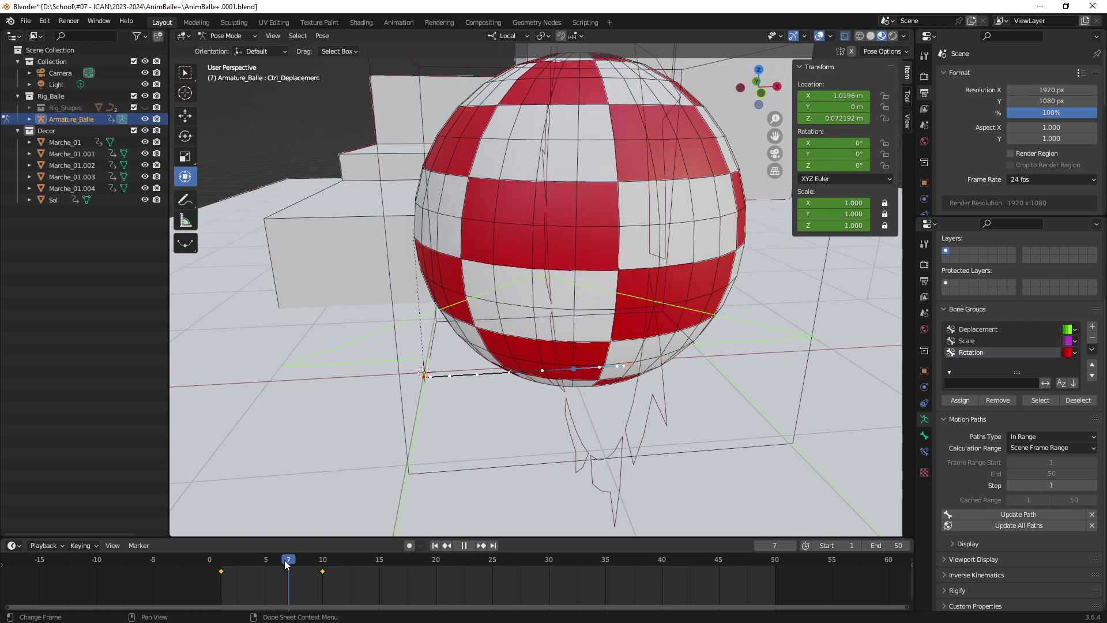
mouse_move(299, 562)
left_mouse_down()
mouse_move(319, 564)
mouse_move(220, 570)
left_mouse_up()
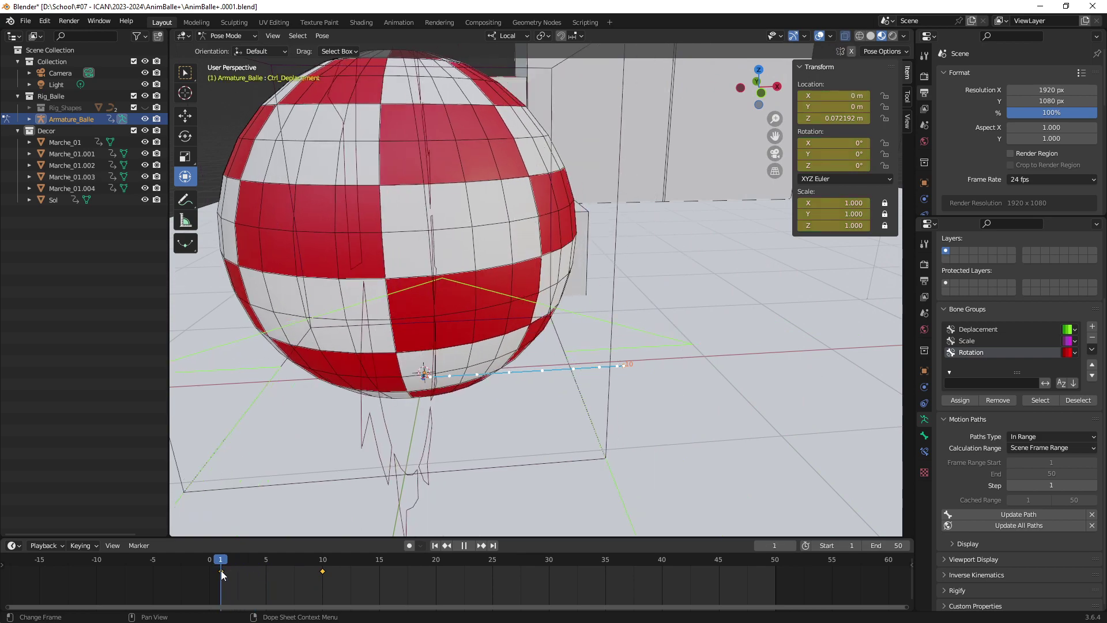
mouse_move(485, 381)
middle_mouse_down()
mouse_move(532, 393)
mouse_move(490, 382)
middle_mouse_up()
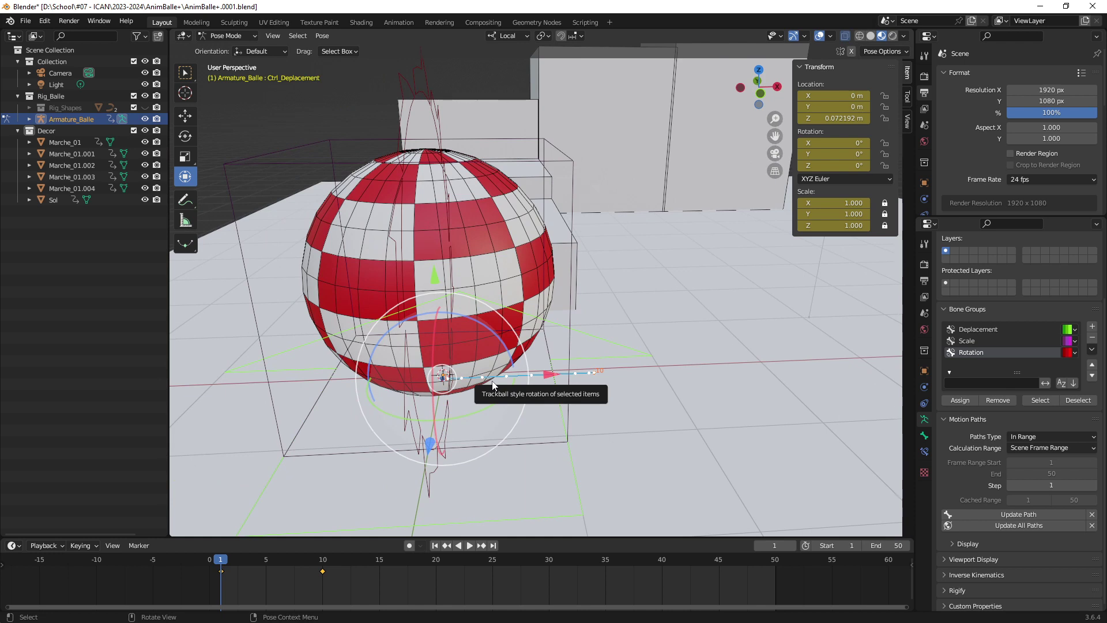
key("ctrl+1")
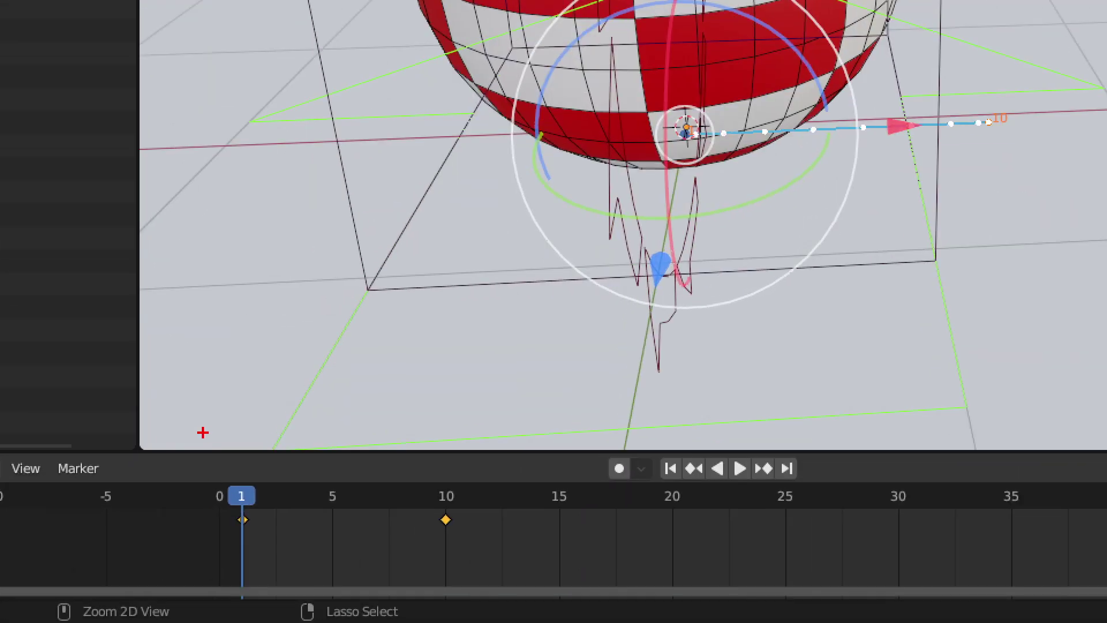
left_click_drag(215, 475, 210, 517)
mouse_move(221, 412)
left_mouse_down()
mouse_move(237, 490)
mouse_move(262, 454)
left_mouse_up()
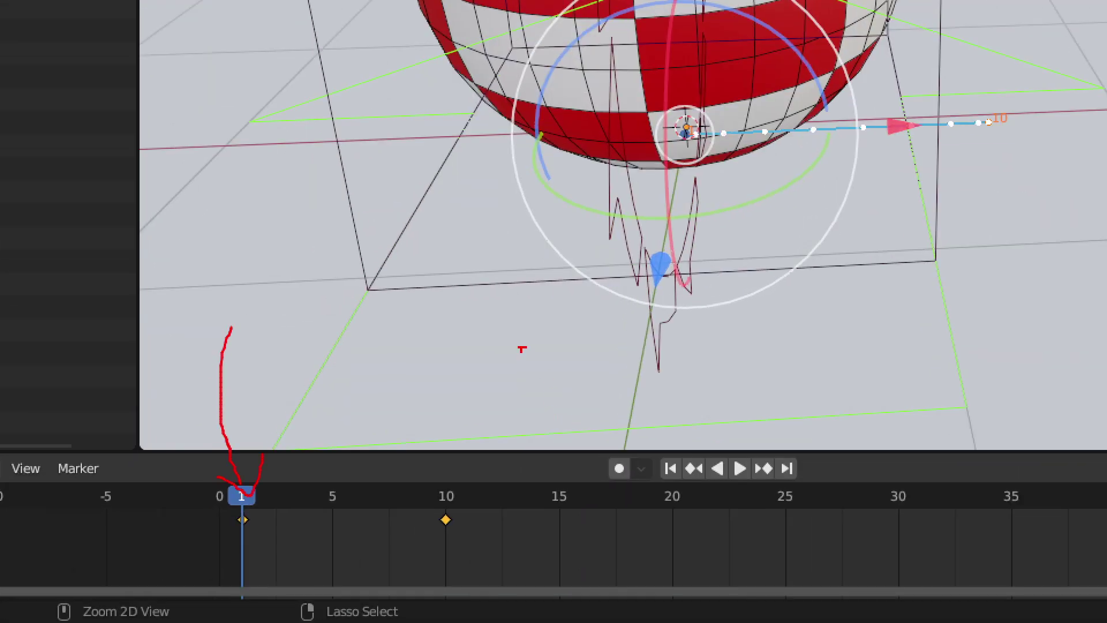
mouse_move(499, 314)
left_mouse_down()
mouse_move(451, 499)
mouse_move(496, 494)
left_mouse_up()
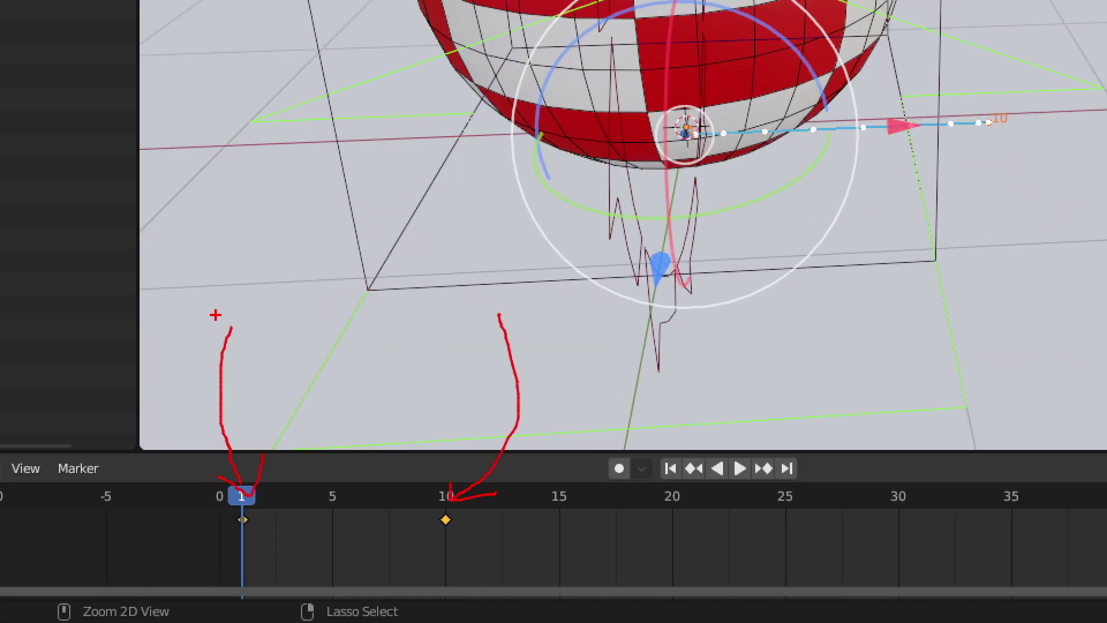
key("Escape")
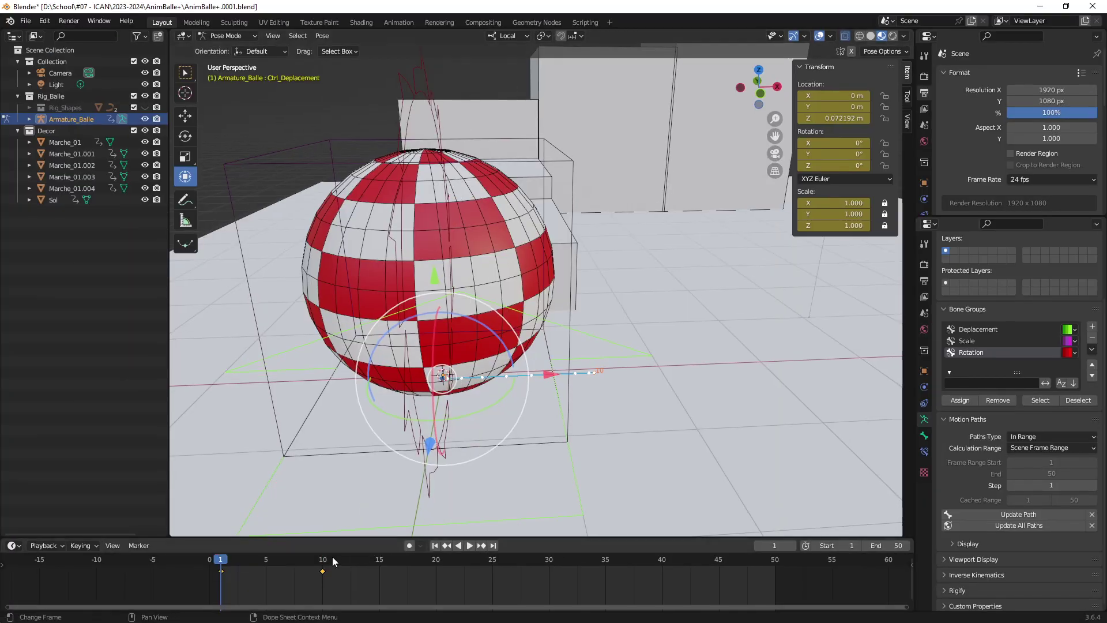
left_click_drag(227, 565, 254, 565)
mouse_move(302, 570)
left_mouse_down()
mouse_move(321, 568)
mouse_move(230, 568)
mouse_move(322, 571)
mouse_move(225, 569)
left_mouse_up()
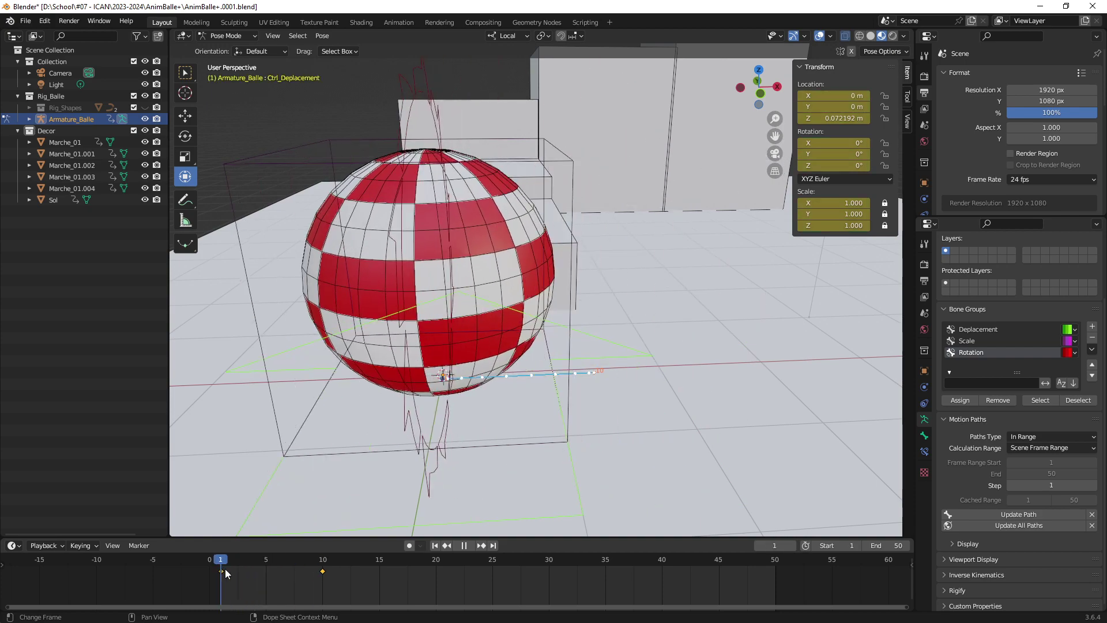
mouse_move(560, 427)
middle_mouse_down()
mouse_move(570, 415)
mouse_move(605, 420)
mouse_move(552, 434)
mouse_move(583, 428)
middle_mouse_up()
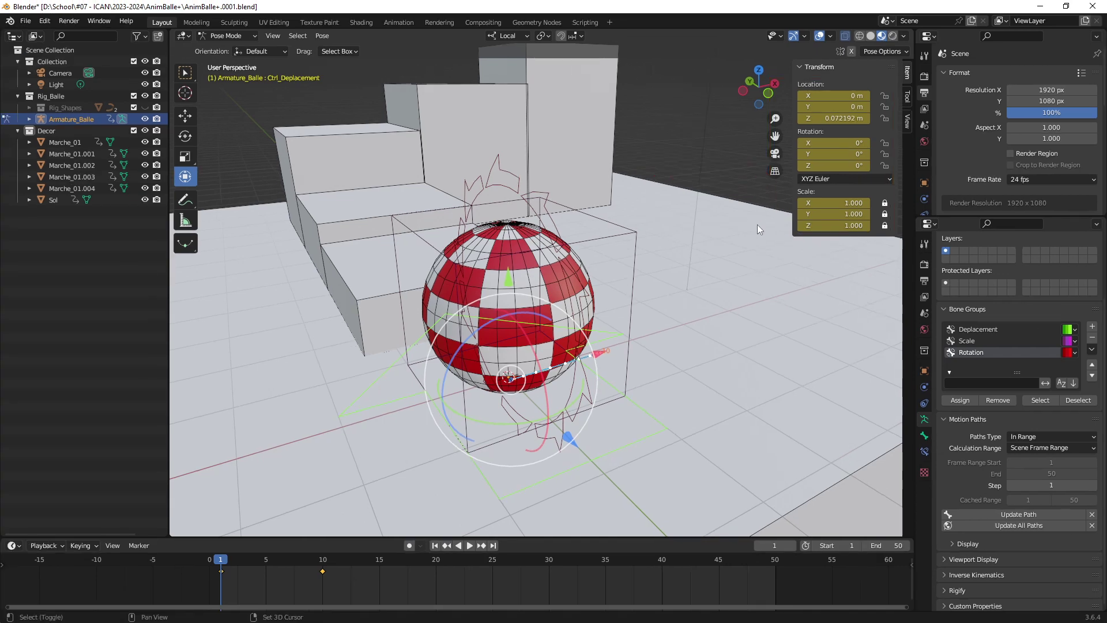
mouse_move(757, 224)
middle_mouse_down()
mouse_move(743, 242)
mouse_move(760, 230)
middle_mouse_up()
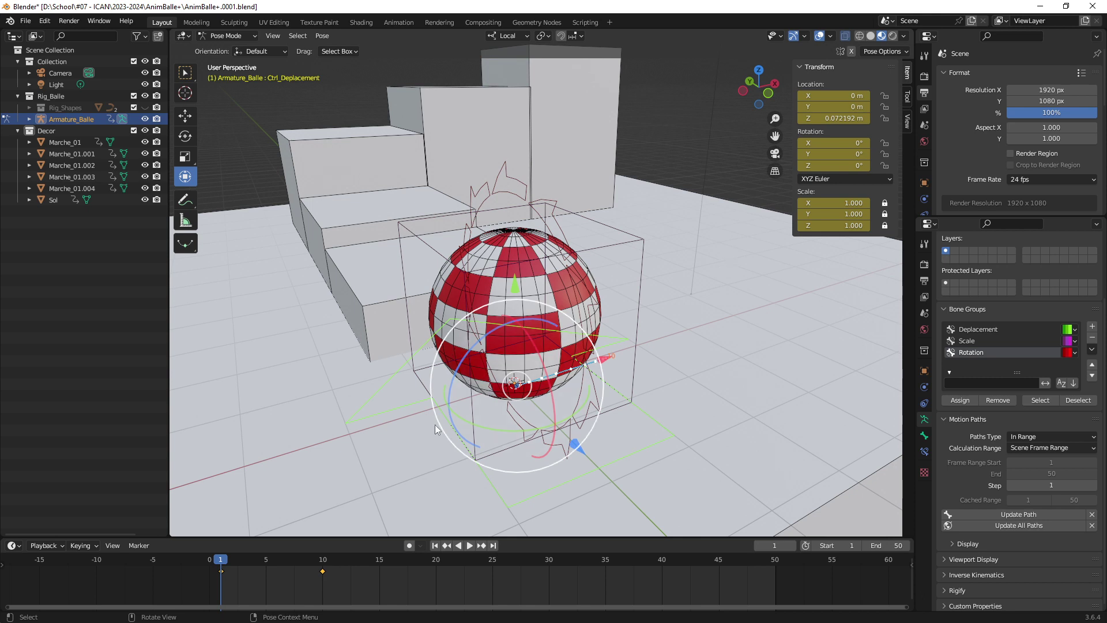
- Go to frame 2 and test sliding the ball controller along X
left_click(234, 558)
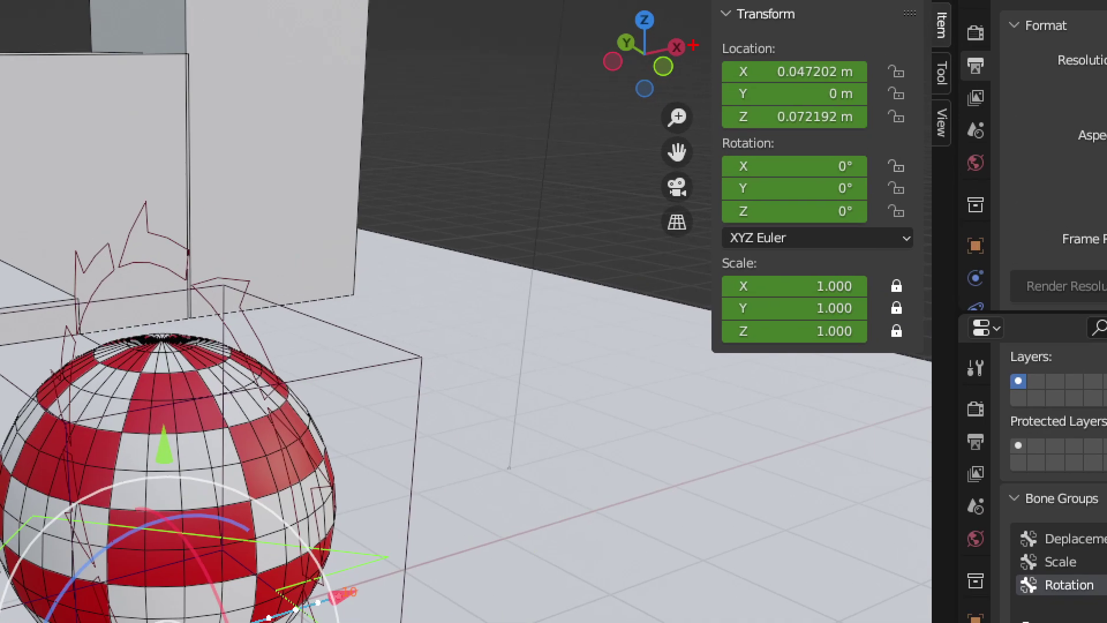
left_click_drag(693, 45, 901, 349)
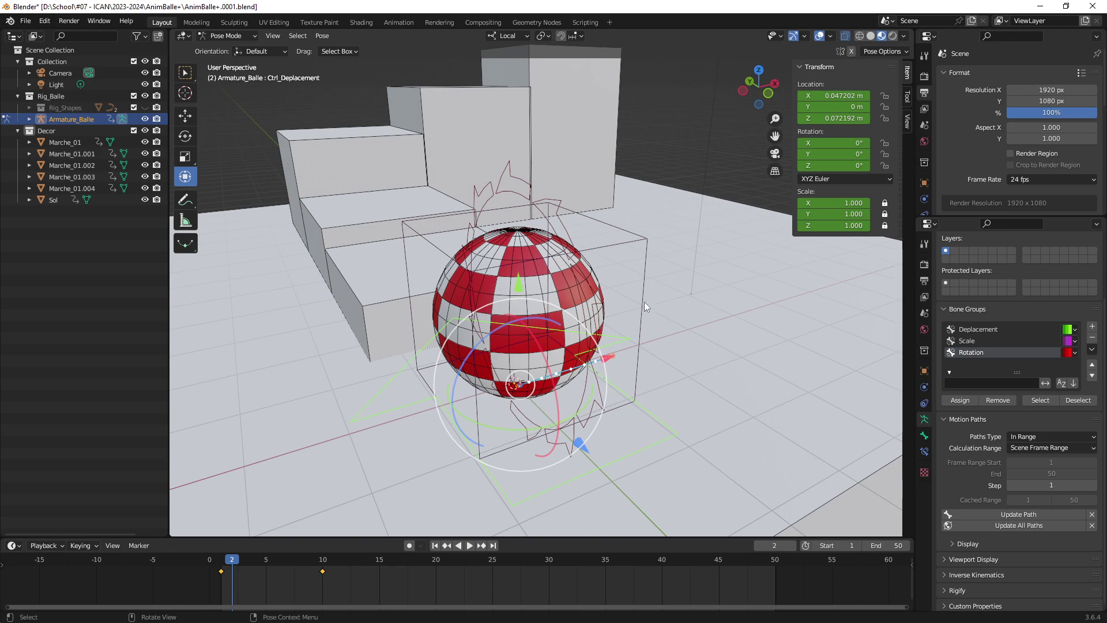
left_click_drag(605, 361, 620, 380)
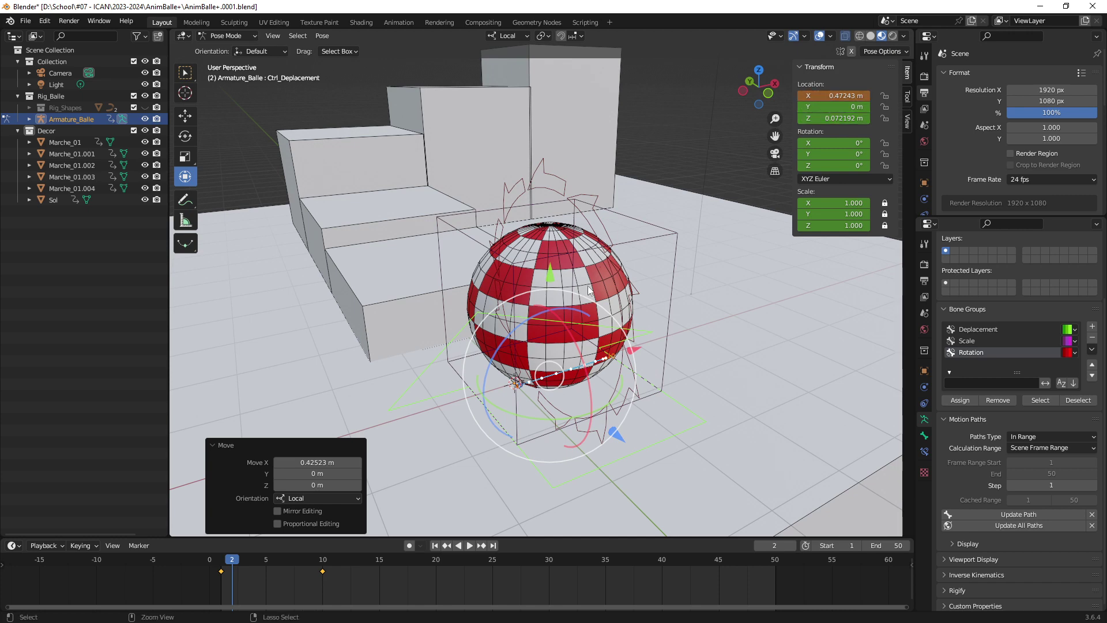
scroll(370, 422, "up", 1)
- Stop playback at frame 20 and place the controller at X 3.0664 m, Z -1.7756 m
key("space")
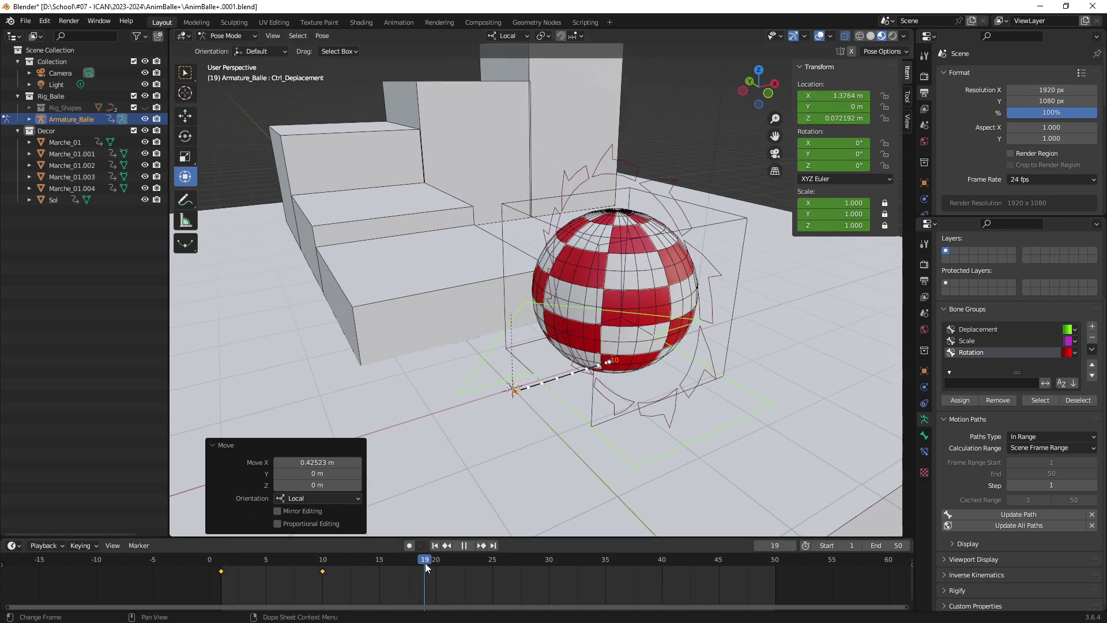
left_click_drag(425, 563, 434, 563)
middle_click_drag(619, 311, 560, 322)
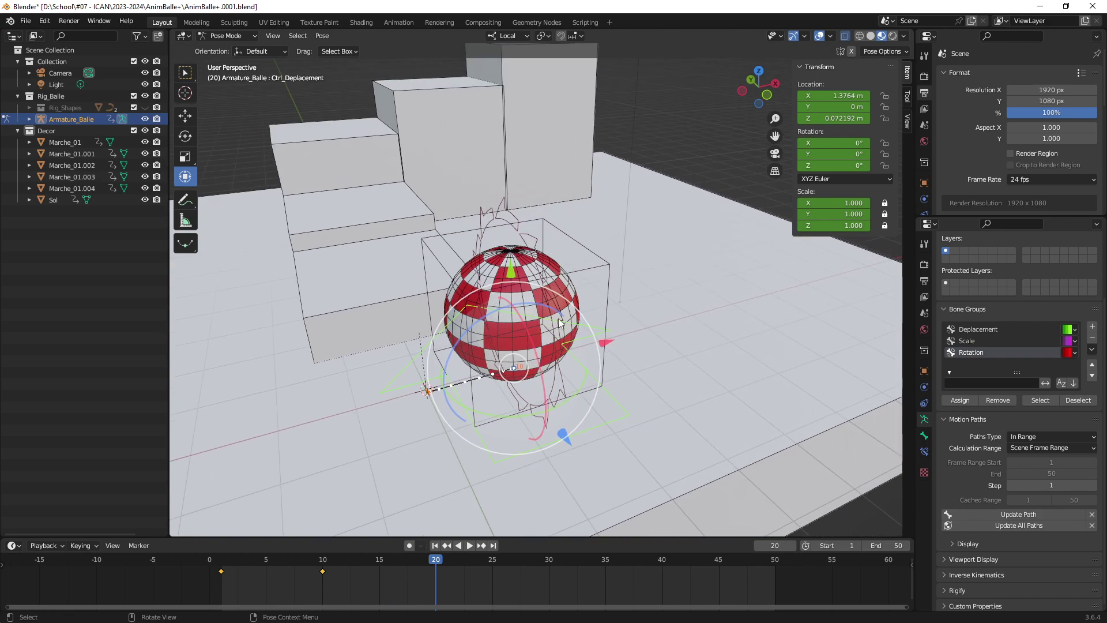
key("g")
left_click(568, 261)
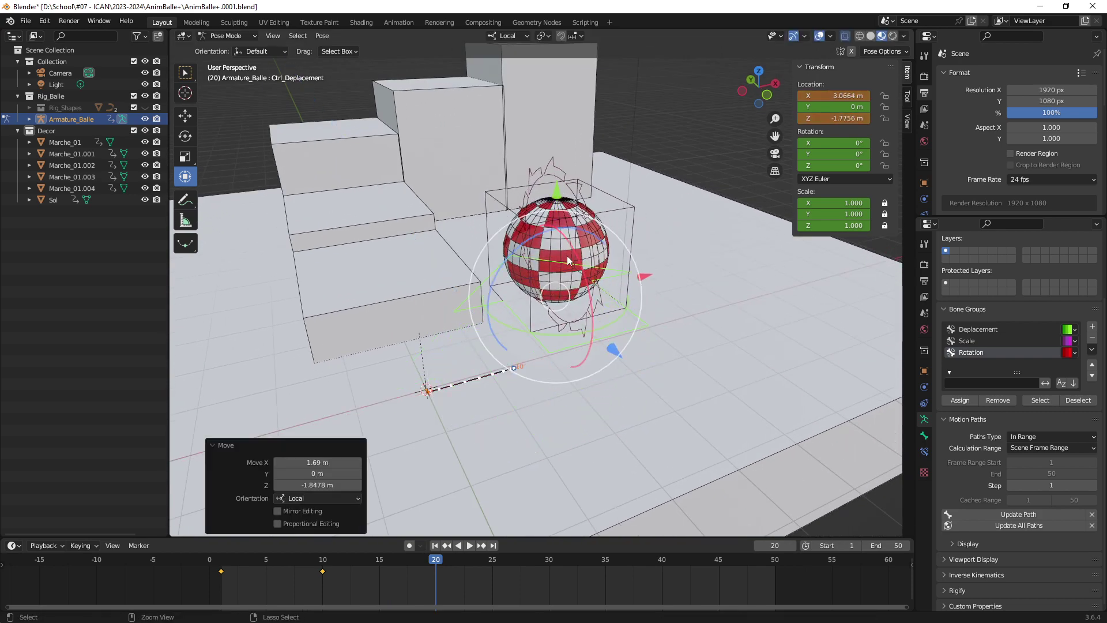
middle_click_drag(568, 261, 583, 271)
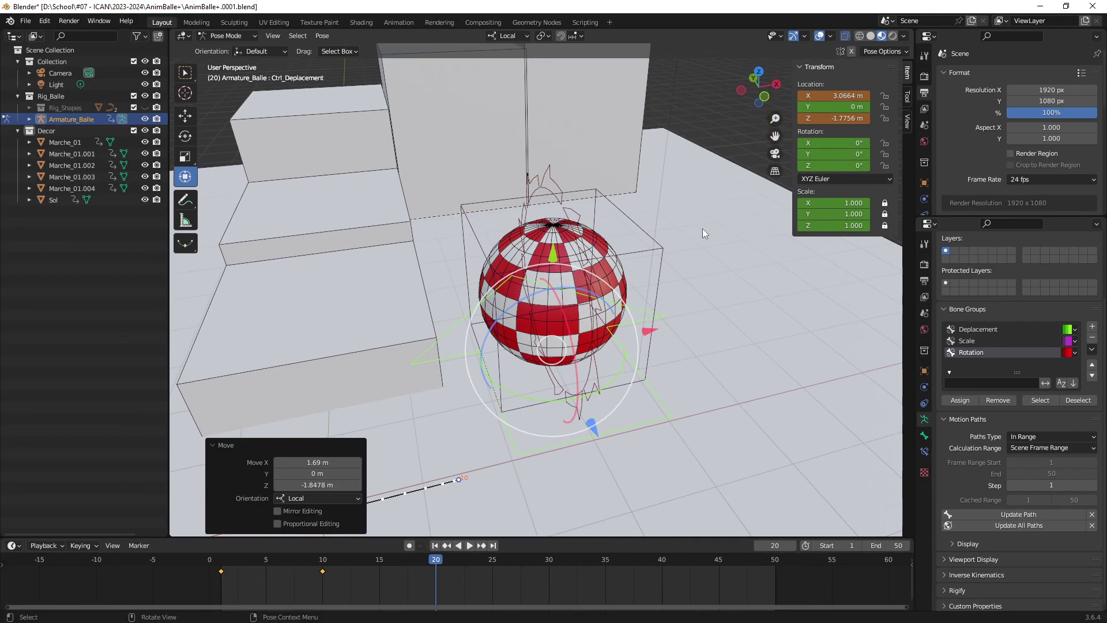
middle_click_drag(703, 229, 629, 223)
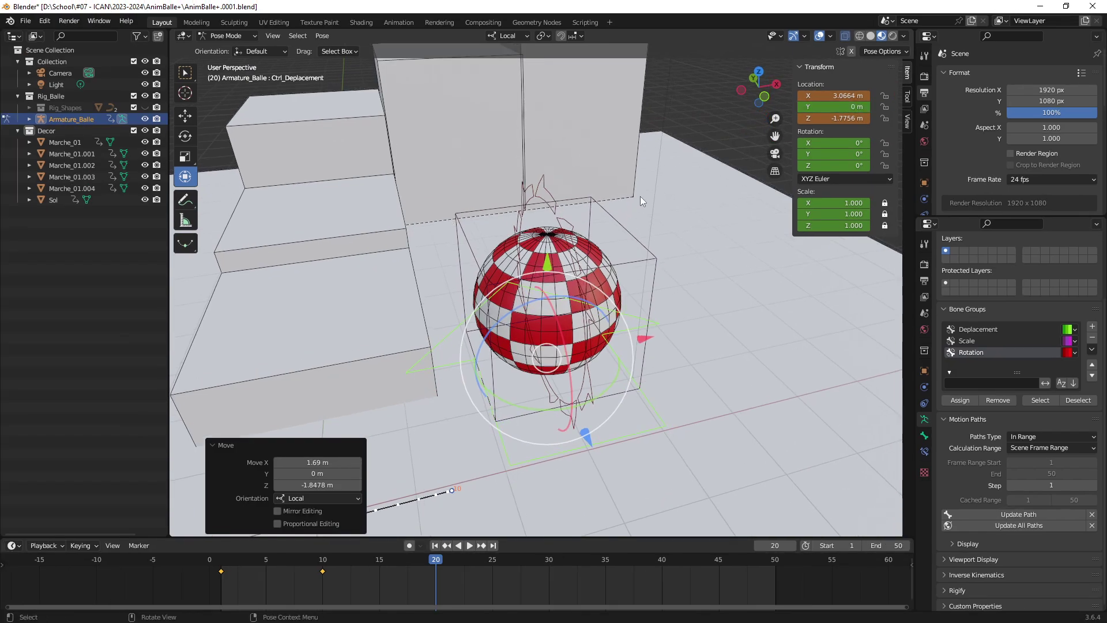
key("i")
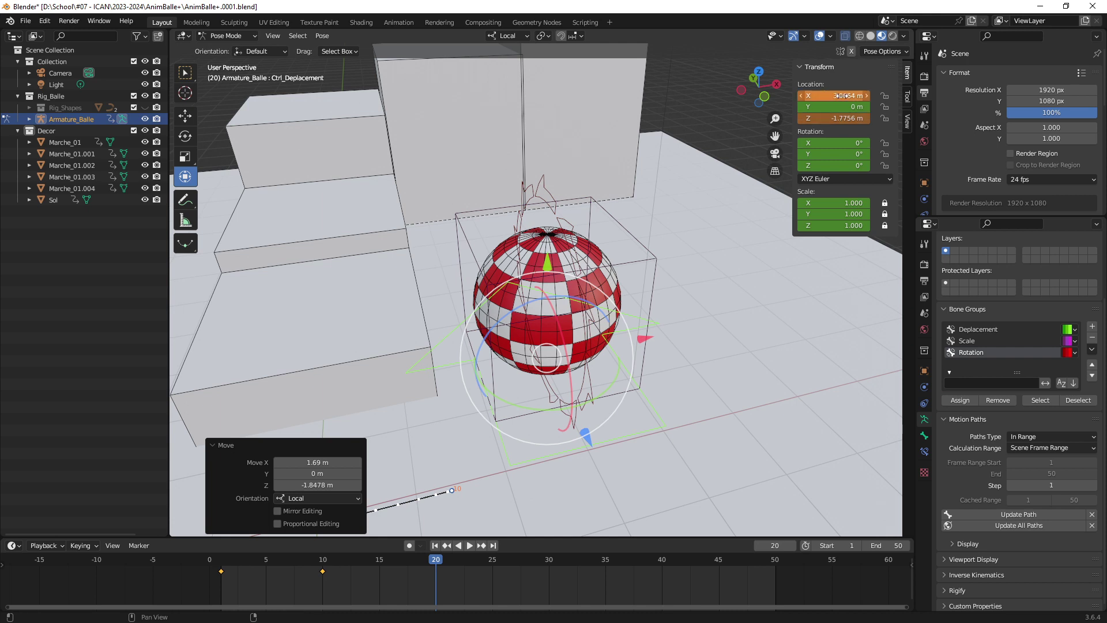
right_click(842, 96)
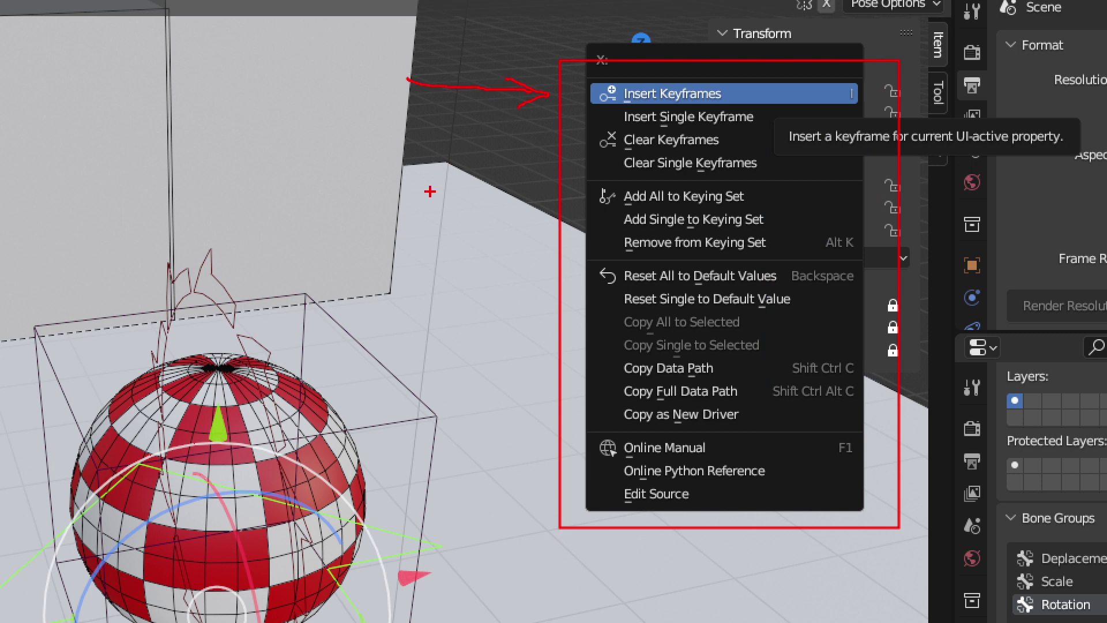
mouse_move(430, 187)
left_mouse_down()
mouse_move(558, 194)
mouse_move(550, 218)
left_mouse_up()
mouse_move(640, 71)
left_mouse_down()
mouse_move(611, 74)
mouse_move(721, 113)
mouse_move(678, 70)
left_mouse_up()
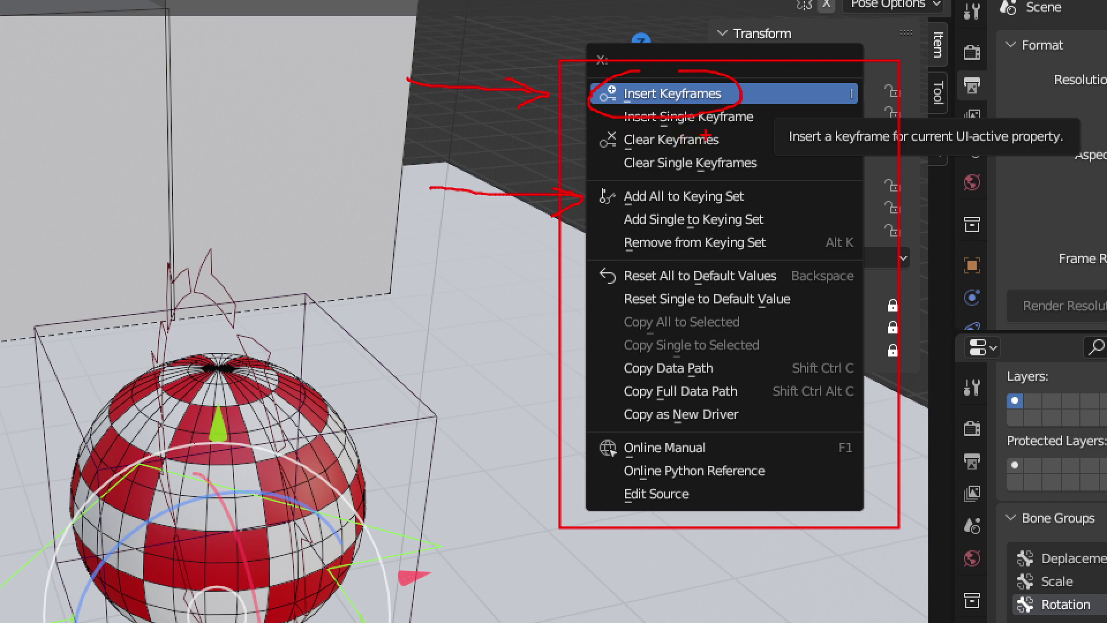
mouse_move(769, 96)
left_mouse_down()
mouse_move(830, 93)
mouse_move(826, 103)
left_mouse_up()
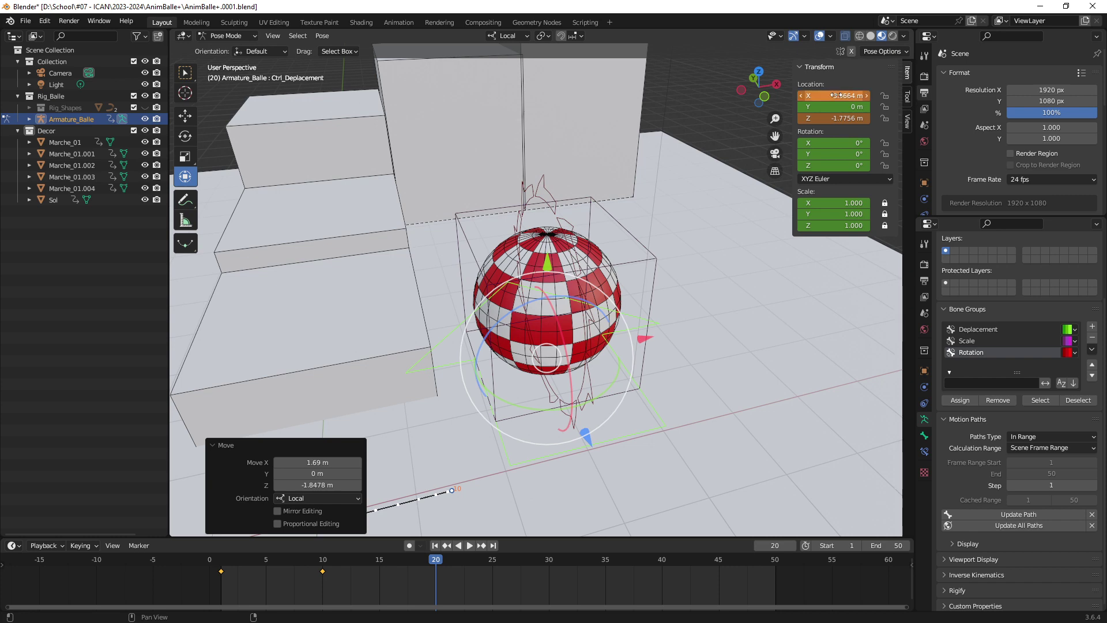
key("i")
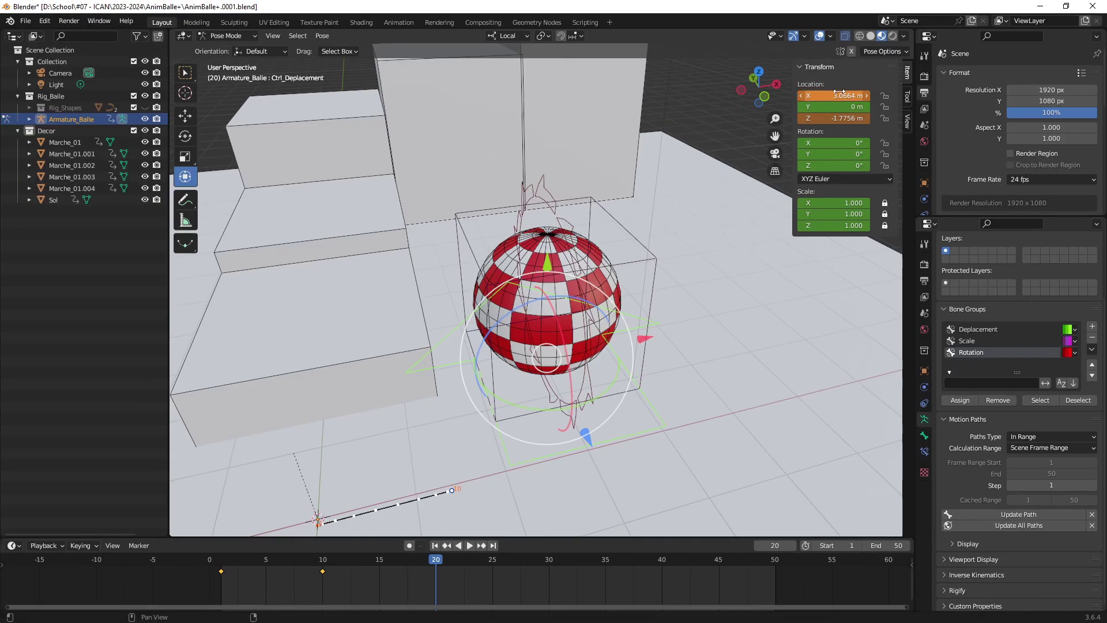
- Insert single keyframes on Location X (3.0664 m) and Location Z (-1.7756 m) at frame 20
right_click(827, 109)
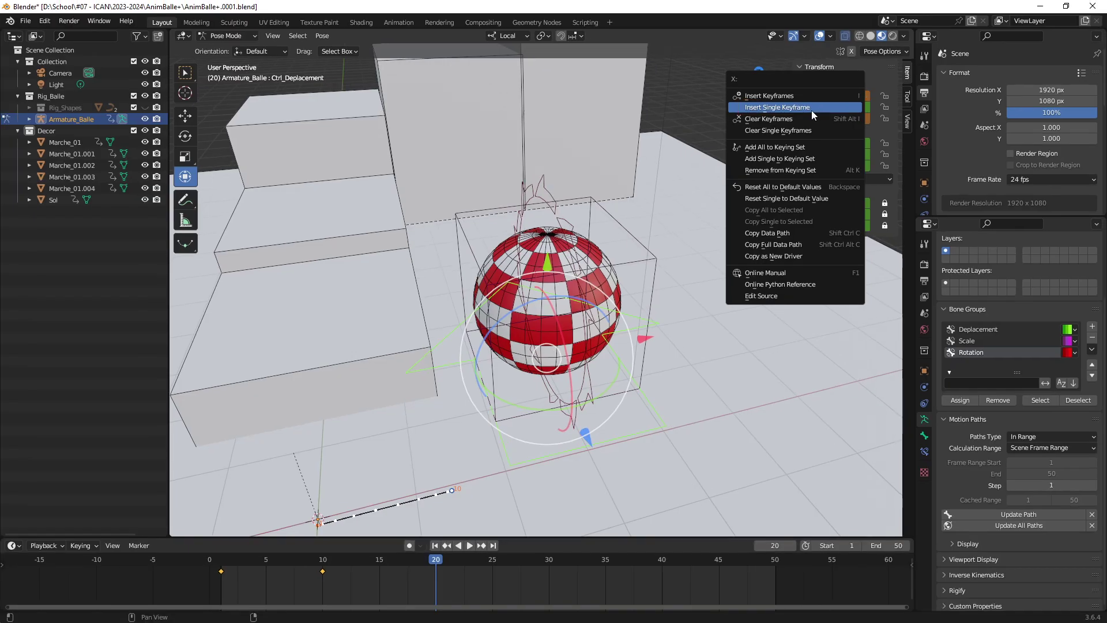
left_click(812, 110)
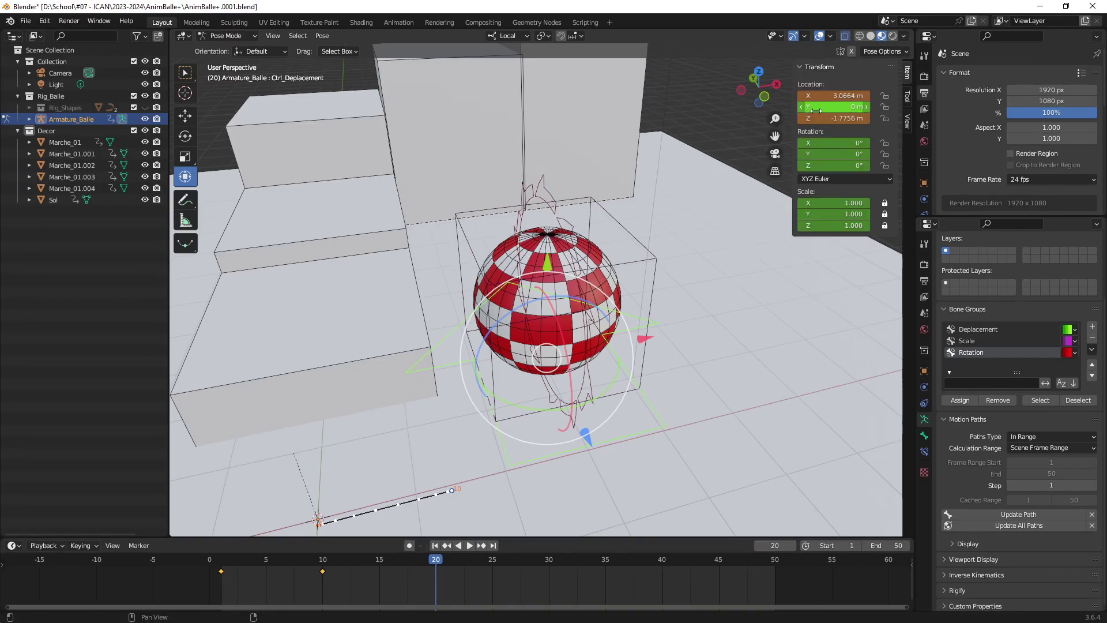
right_click(852, 101)
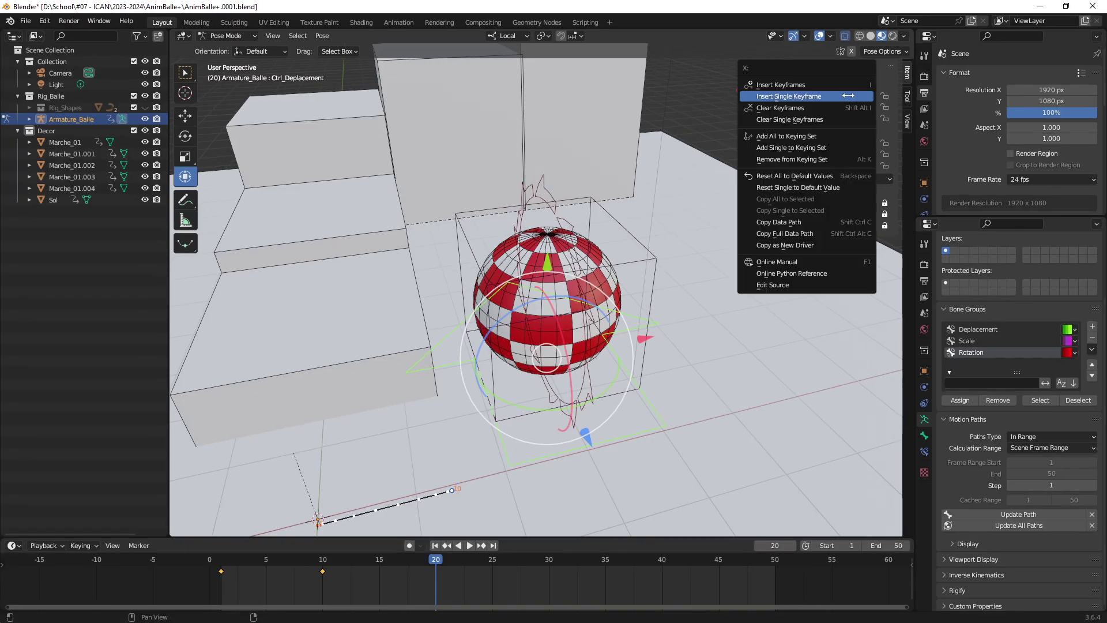
left_click(804, 99)
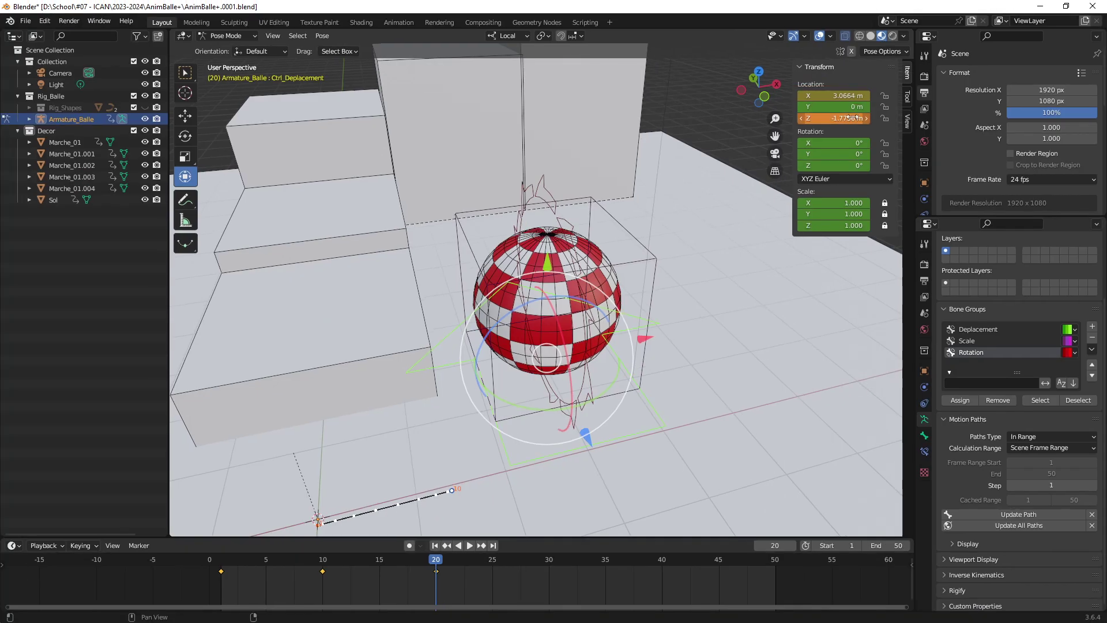
right_click(854, 117)
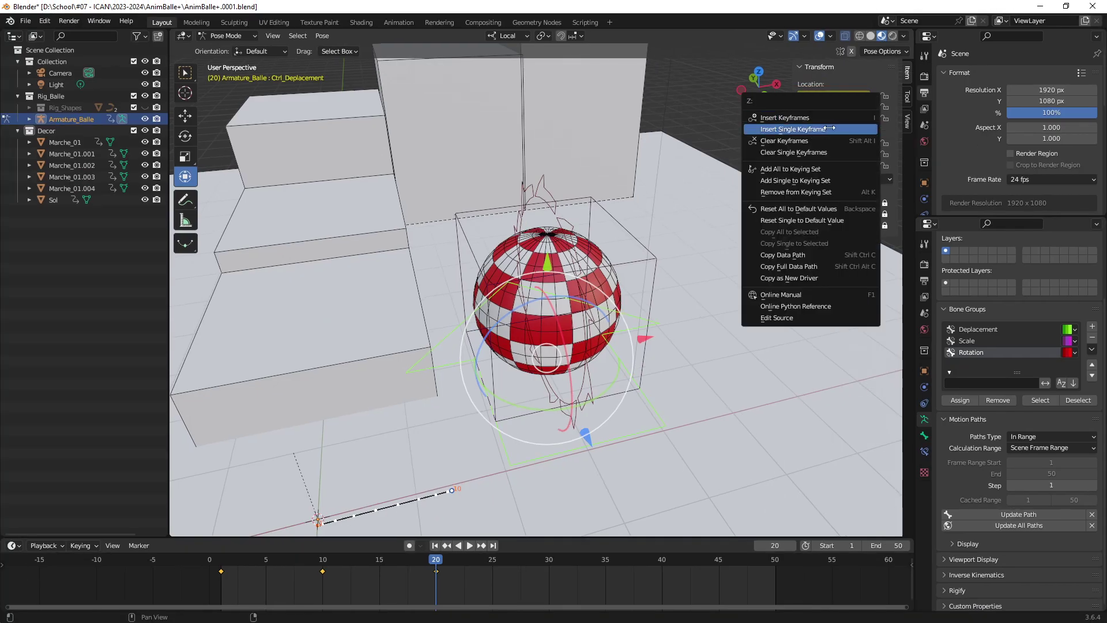
left_click(829, 129)
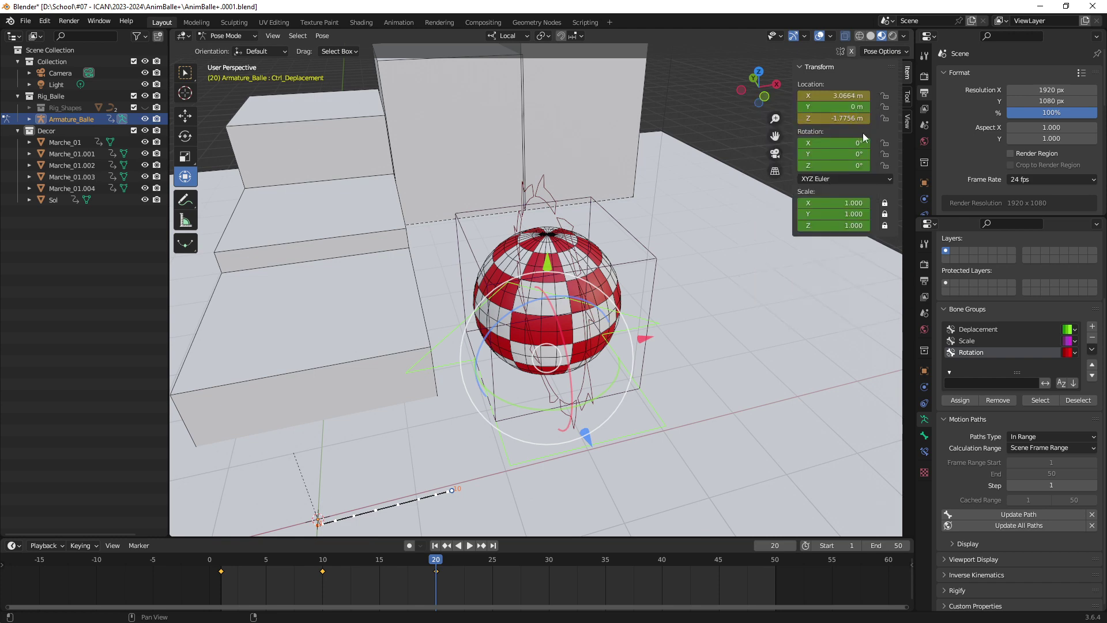
middle_click_drag(677, 180, 594, 261)
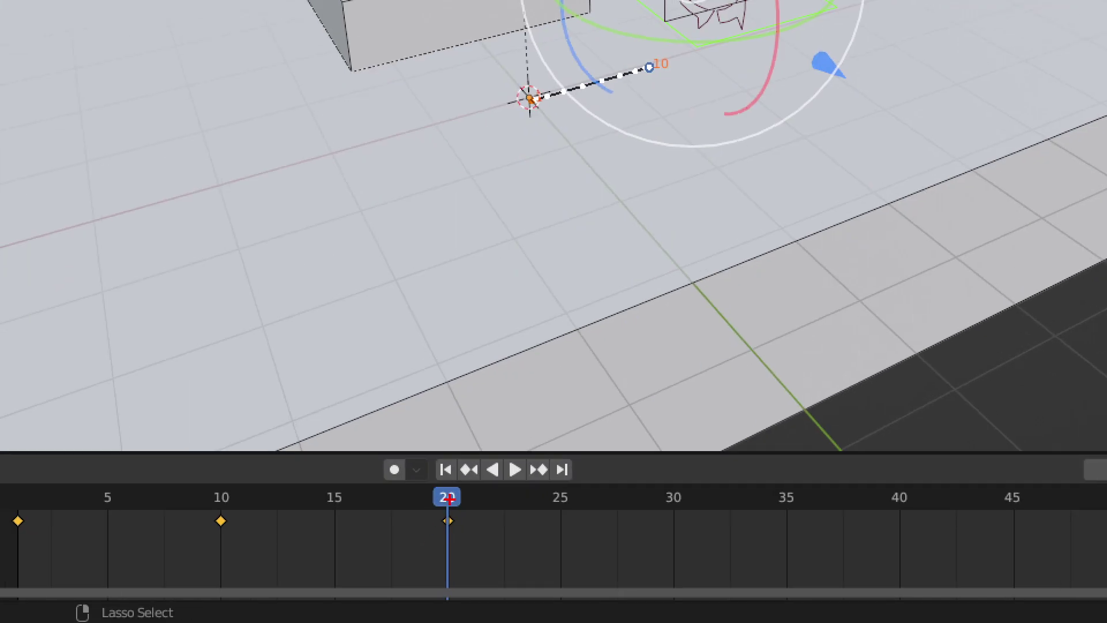
left_click_drag(449, 499, 458, 494)
left_click_drag(556, 334, 530, 470)
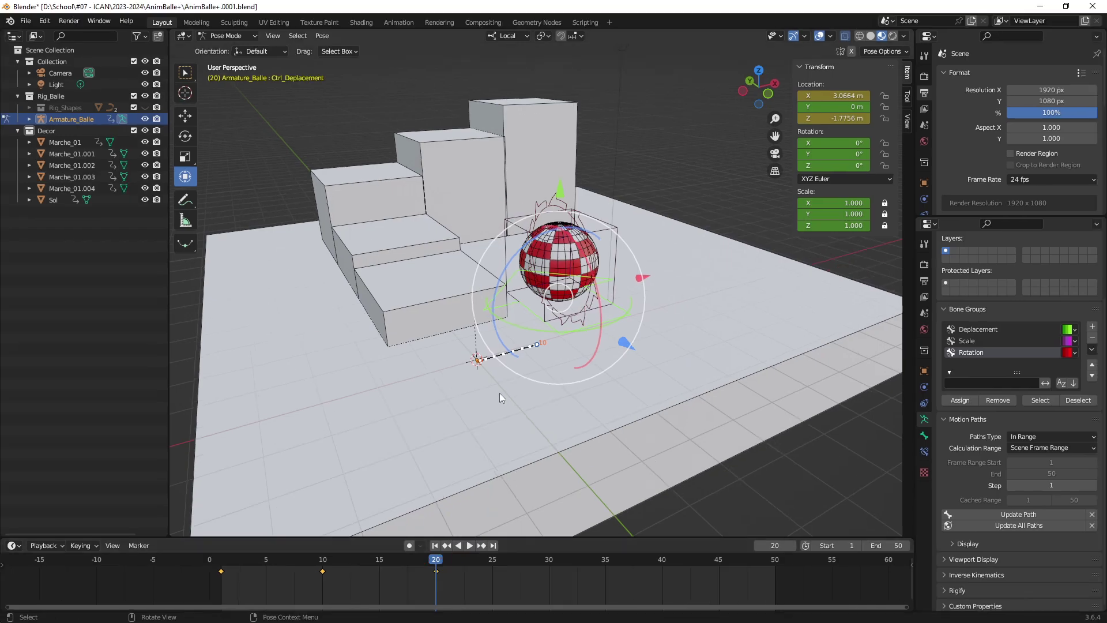
mouse_move(587, 358)
middle_mouse_down()
mouse_move(549, 367)
mouse_move(559, 371)
mouse_move(573, 343)
middle_mouse_up()
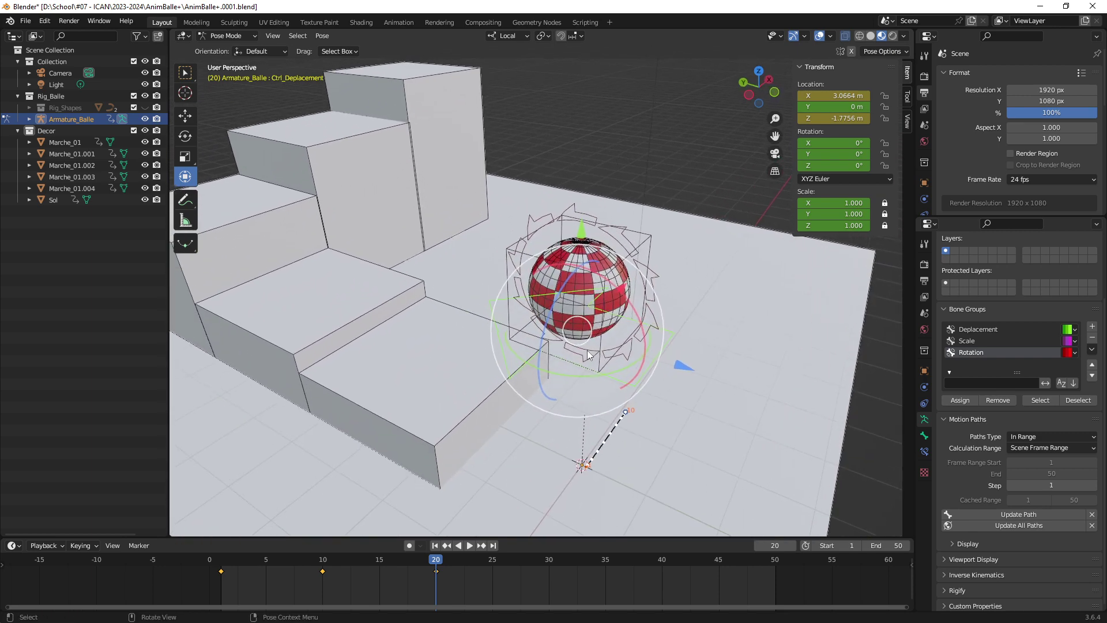